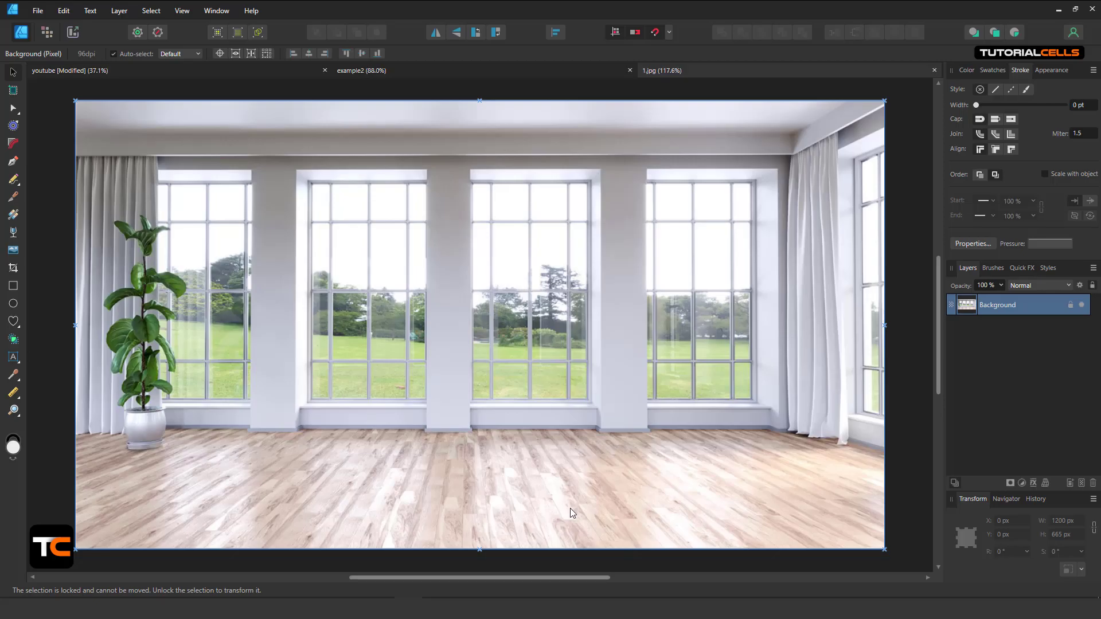
click(17, 401)
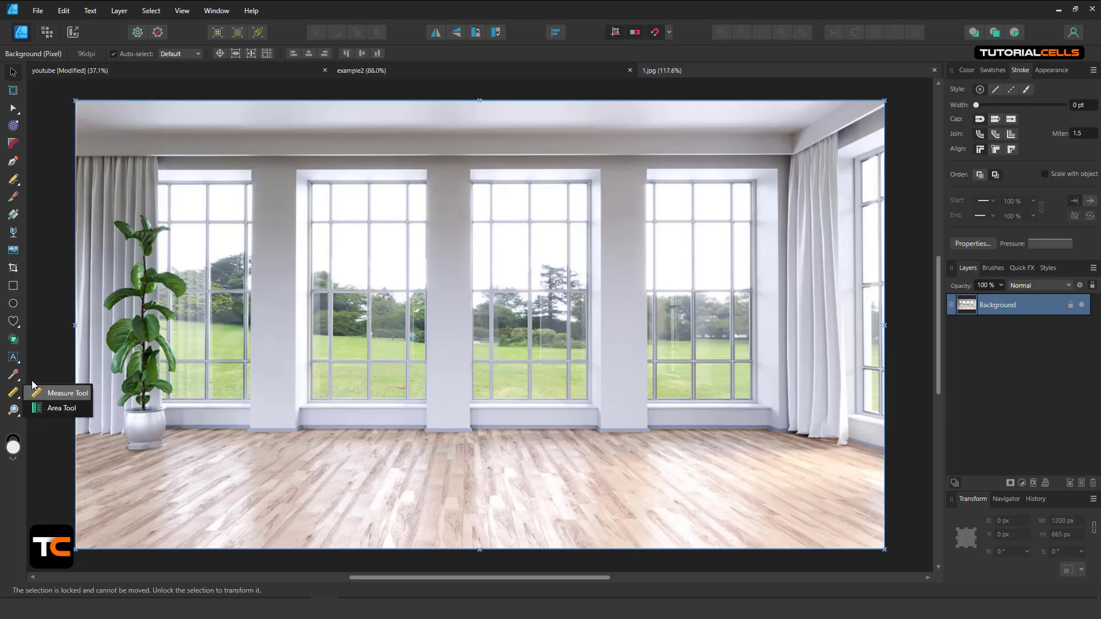
key(ctrl+d)
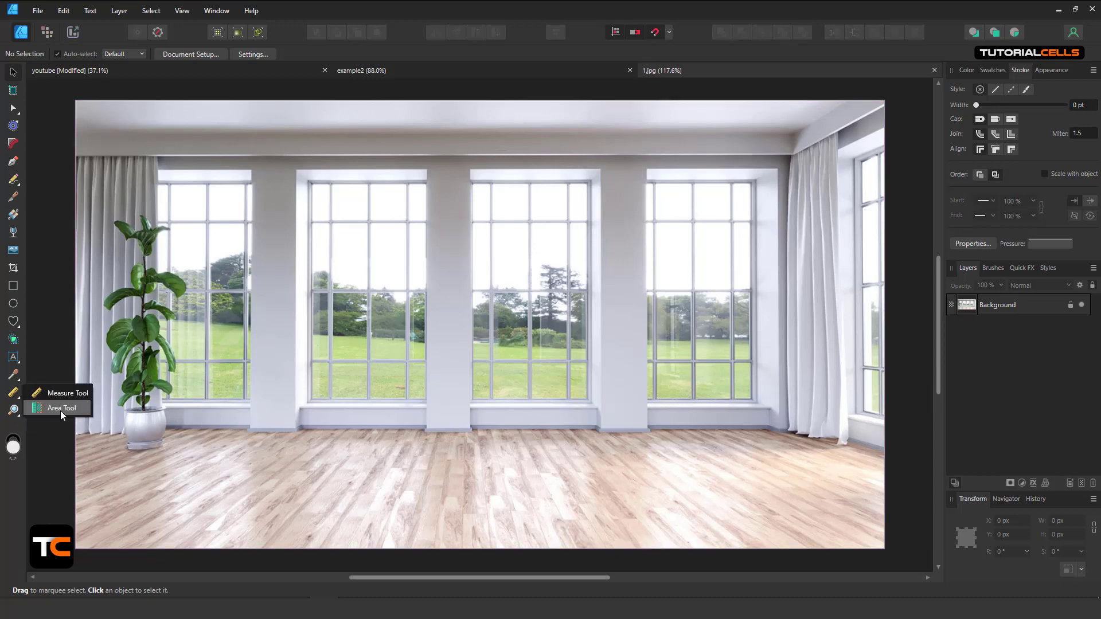
click(286, 375)
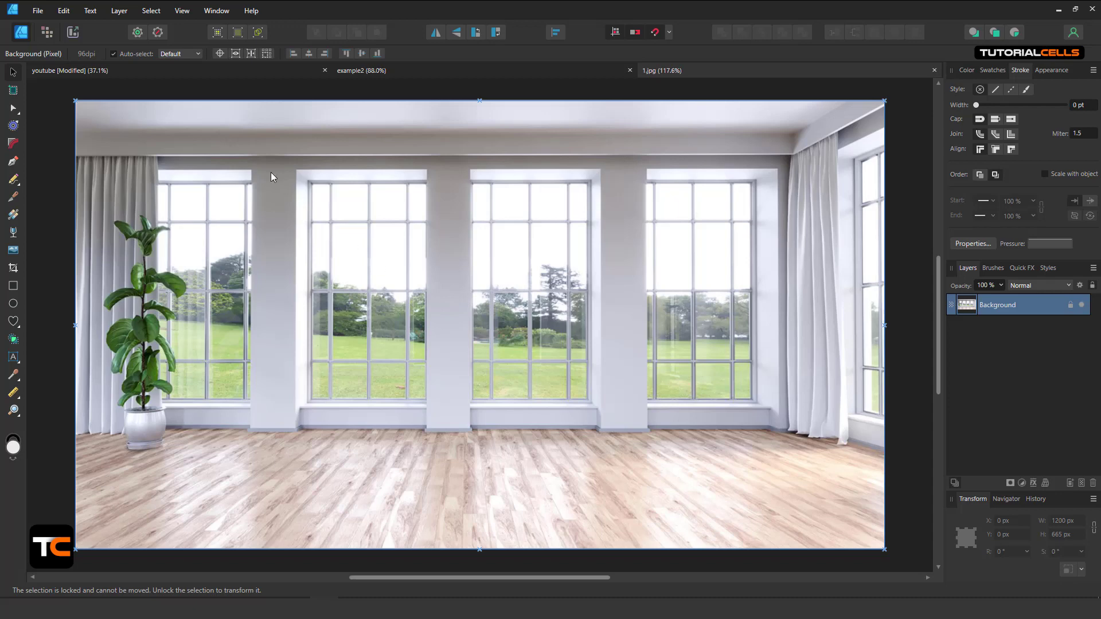
click(62, 107)
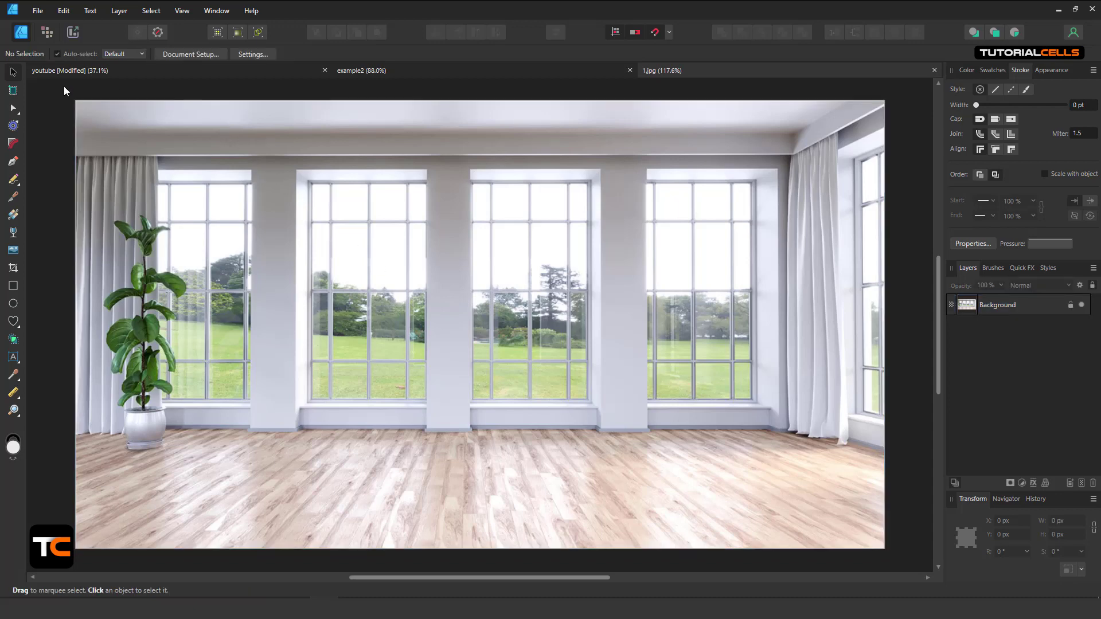
Set the document units to Meters in the document setup.
click(192, 56)
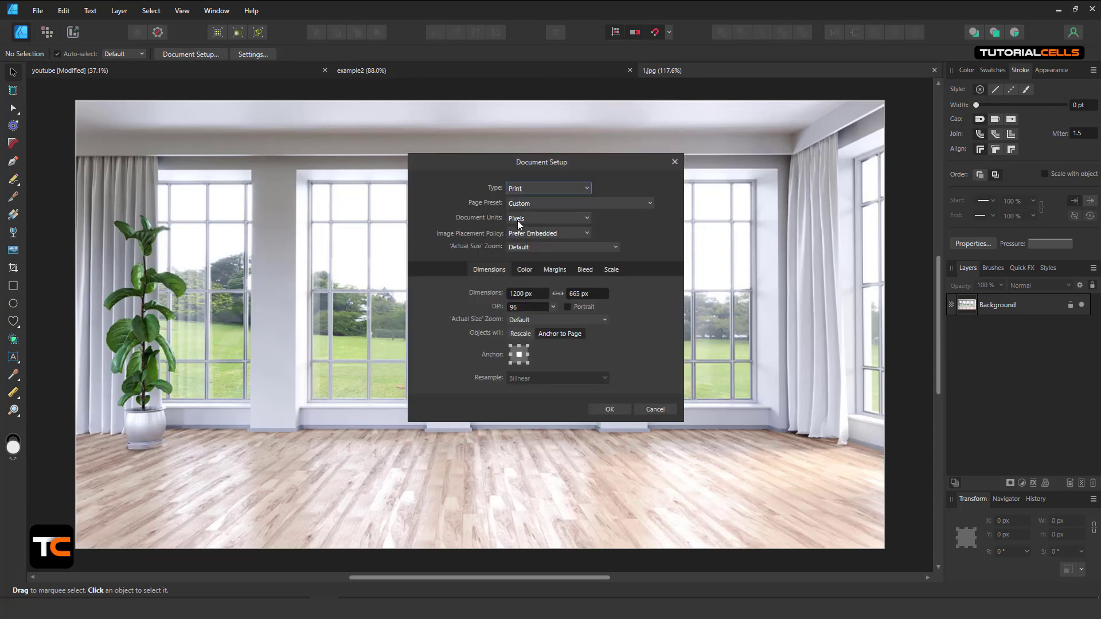
click(528, 219)
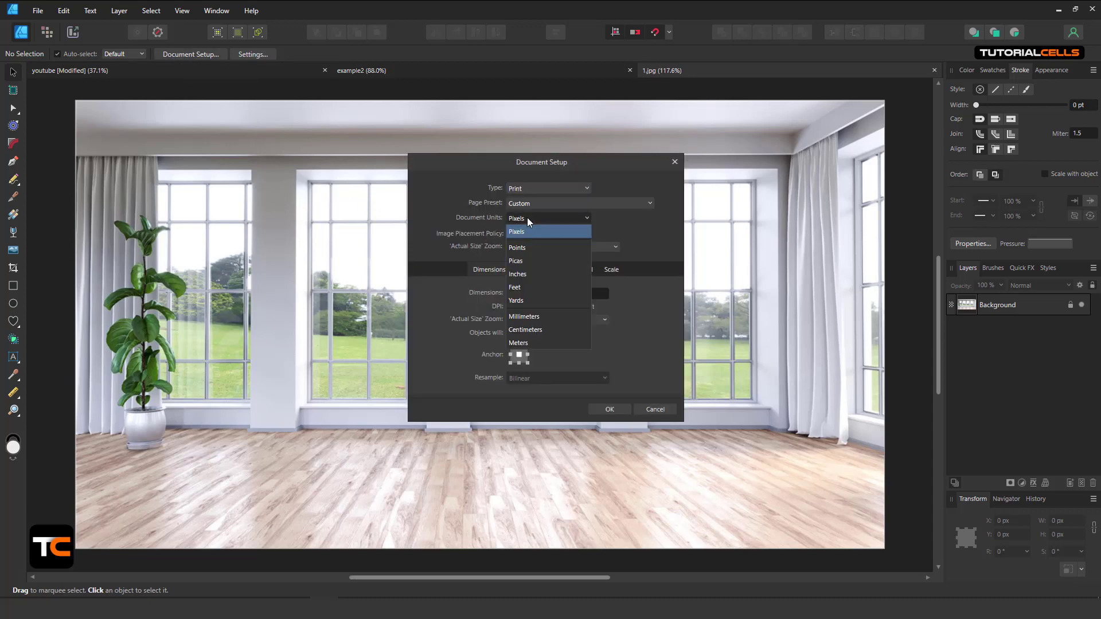
click(542, 339)
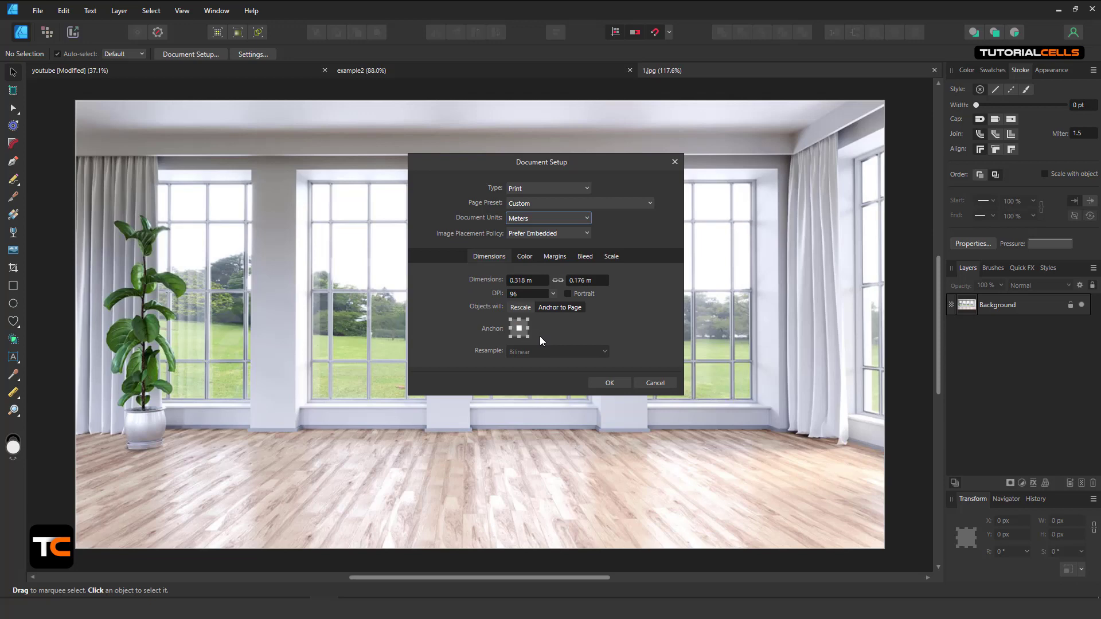
click(598, 382)
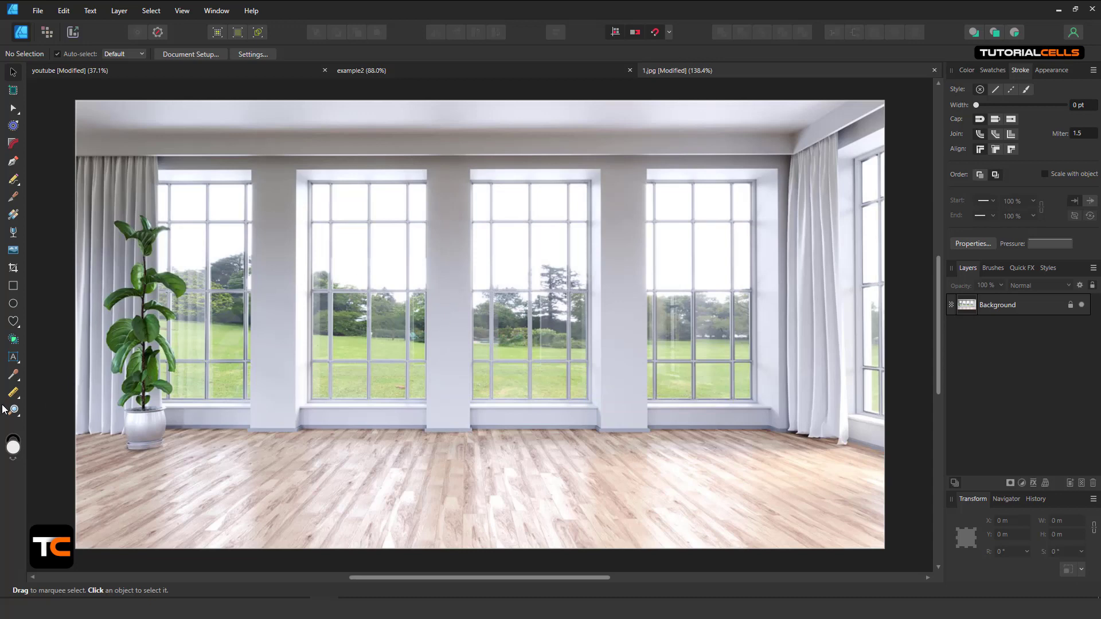
Measure the width of the wall column between the two middle windows with the Measure Tool.
click(13, 393)
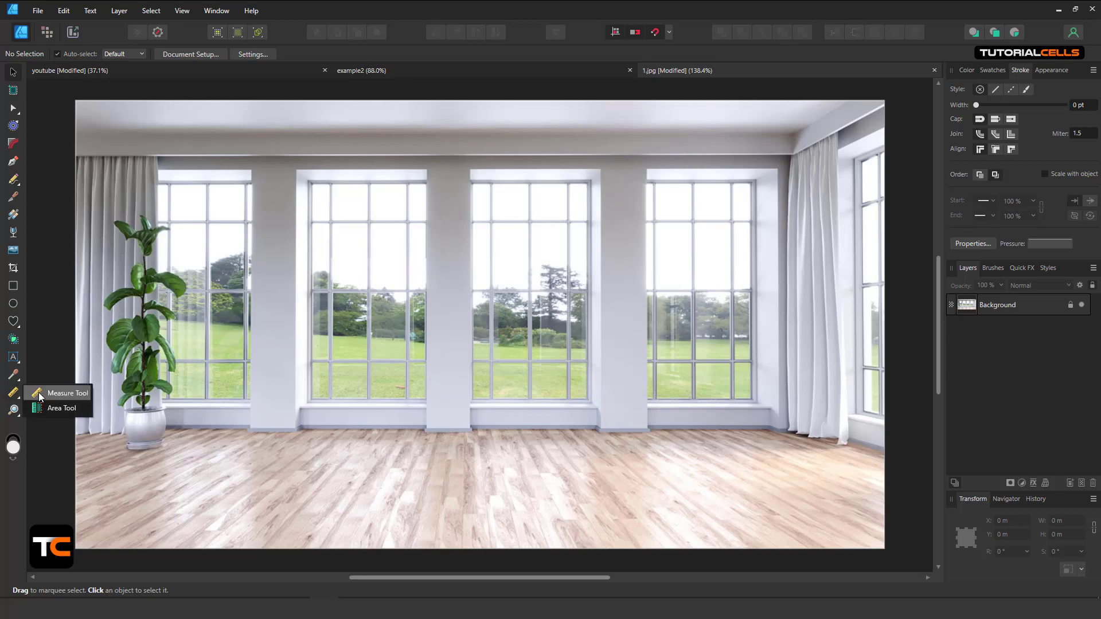
click(40, 394)
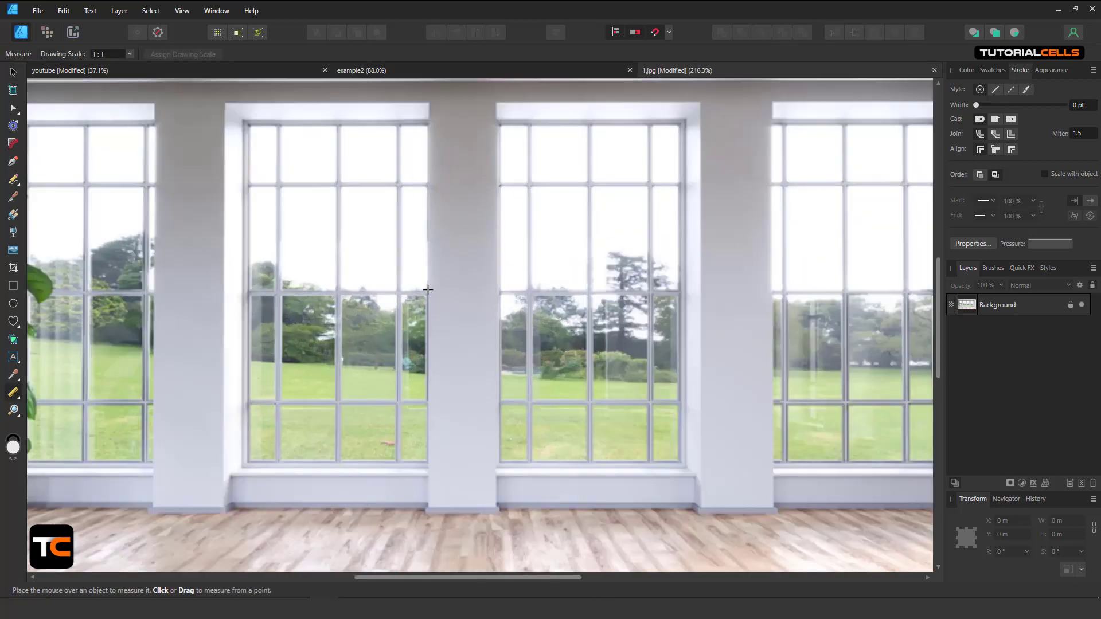
scroll(422, 322, up, 5)
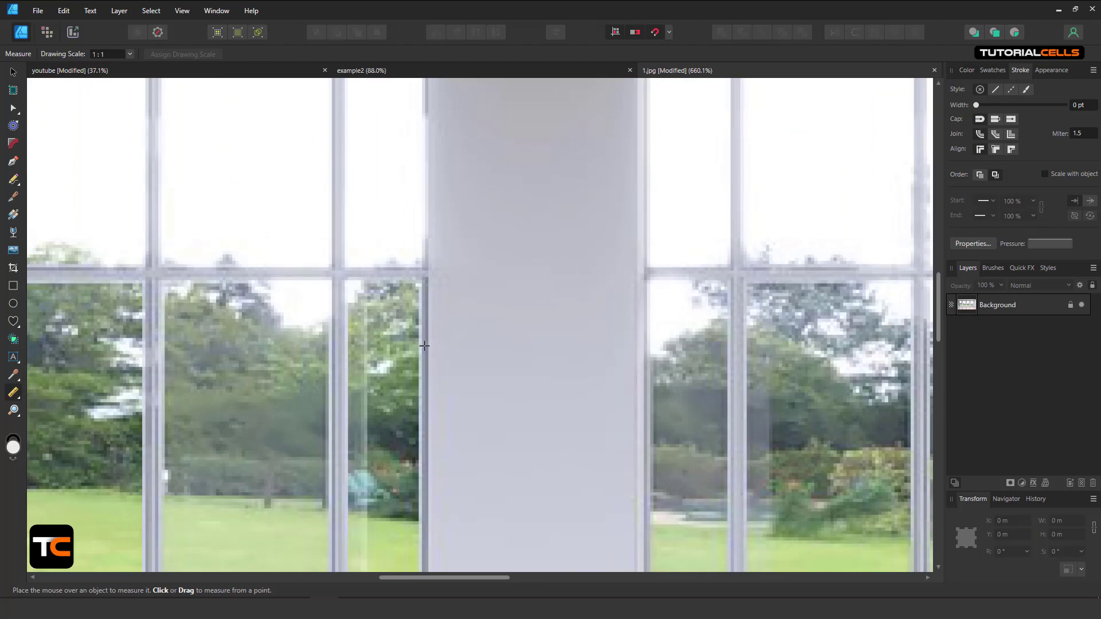
click(428, 349)
drag(428, 349, 640, 348)
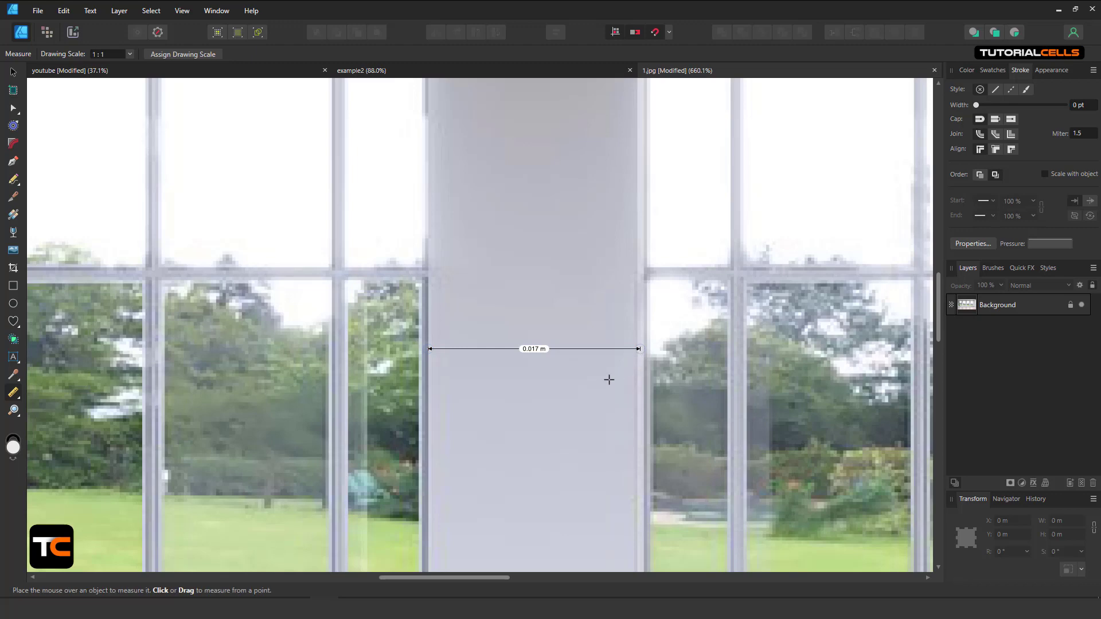
Measure a diagonal distance across the same column, up to the window beside it, and return to the Move Tool.
scroll(602, 381, down, 4)
scroll(593, 389, down, 3)
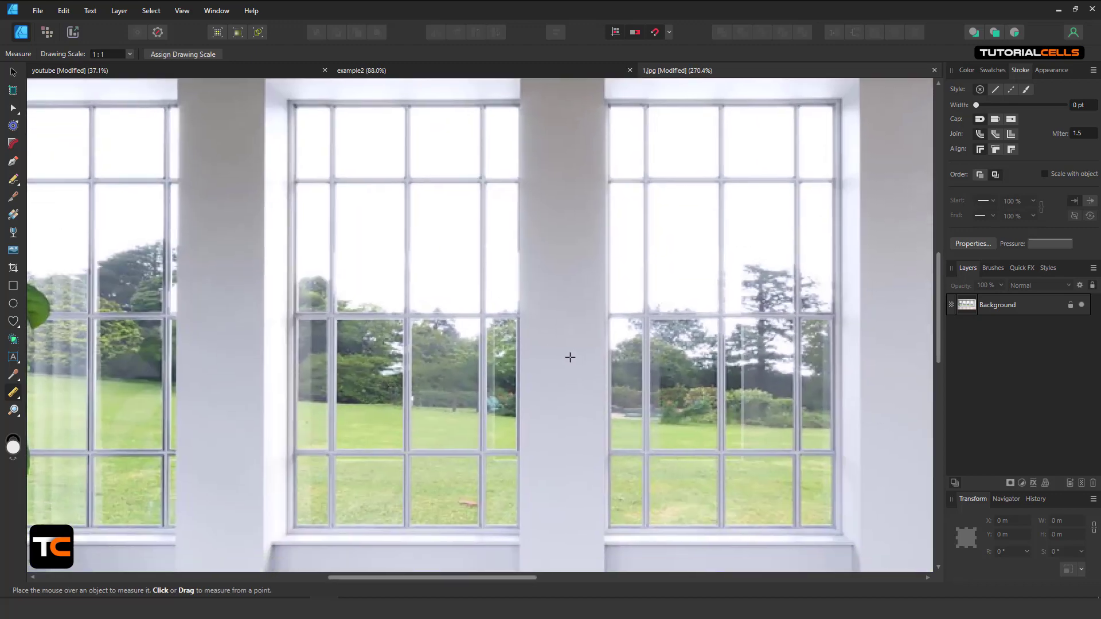
drag(533, 385, 624, 278)
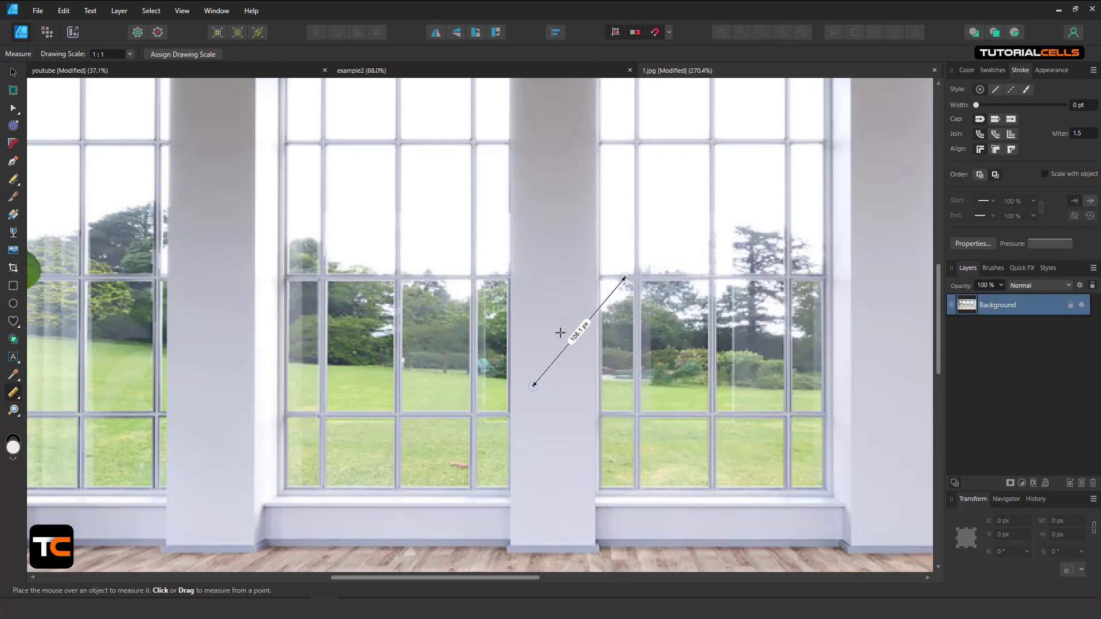
click(13, 72)
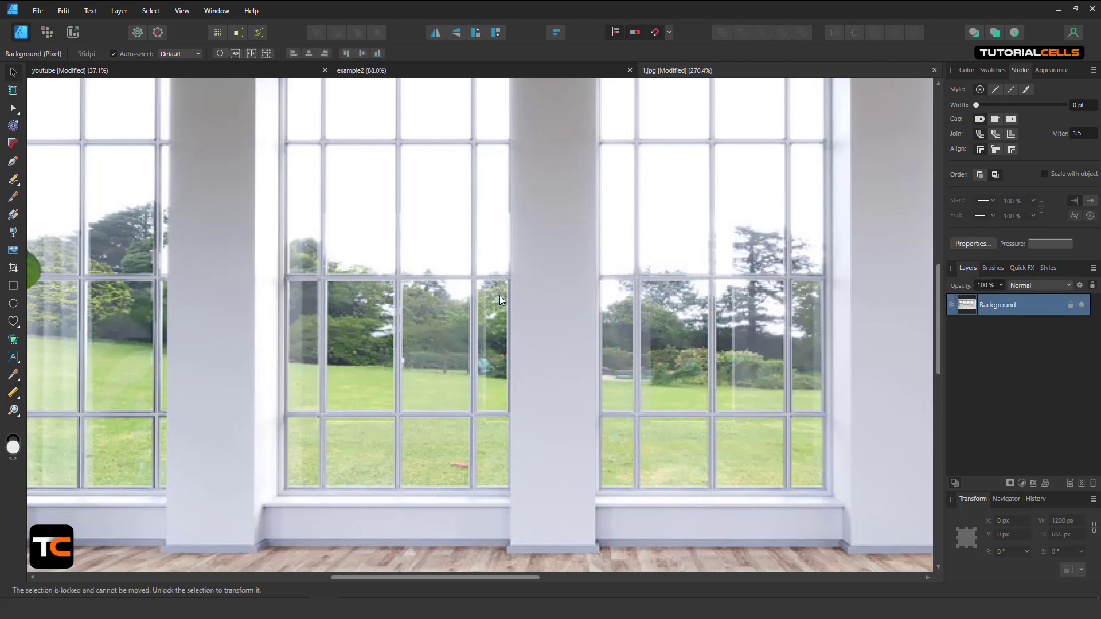
click(175, 71)
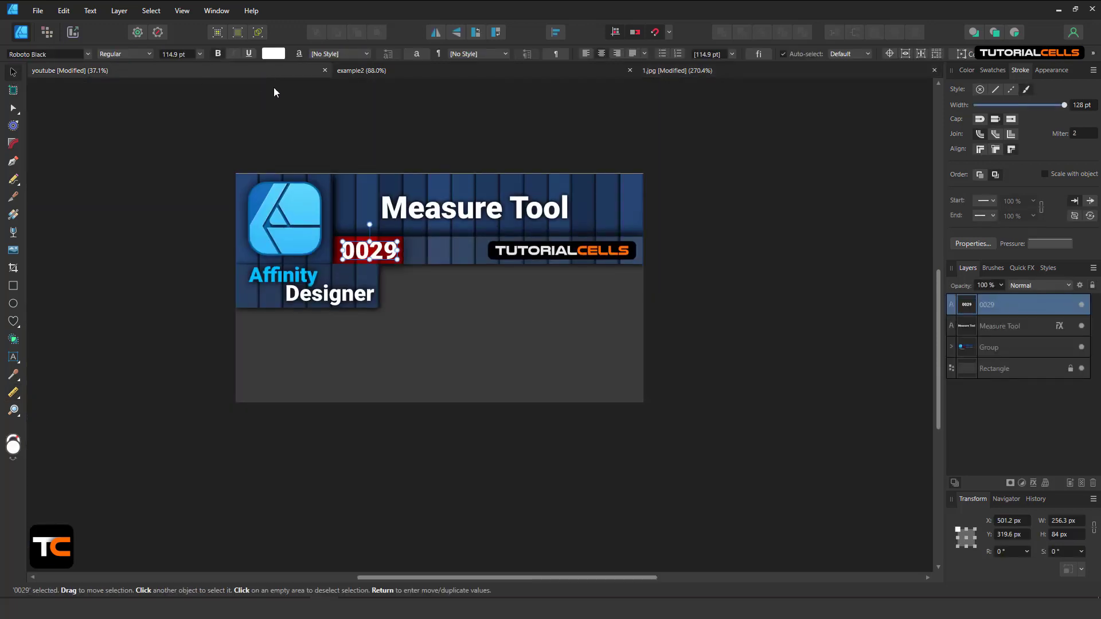
click(408, 70)
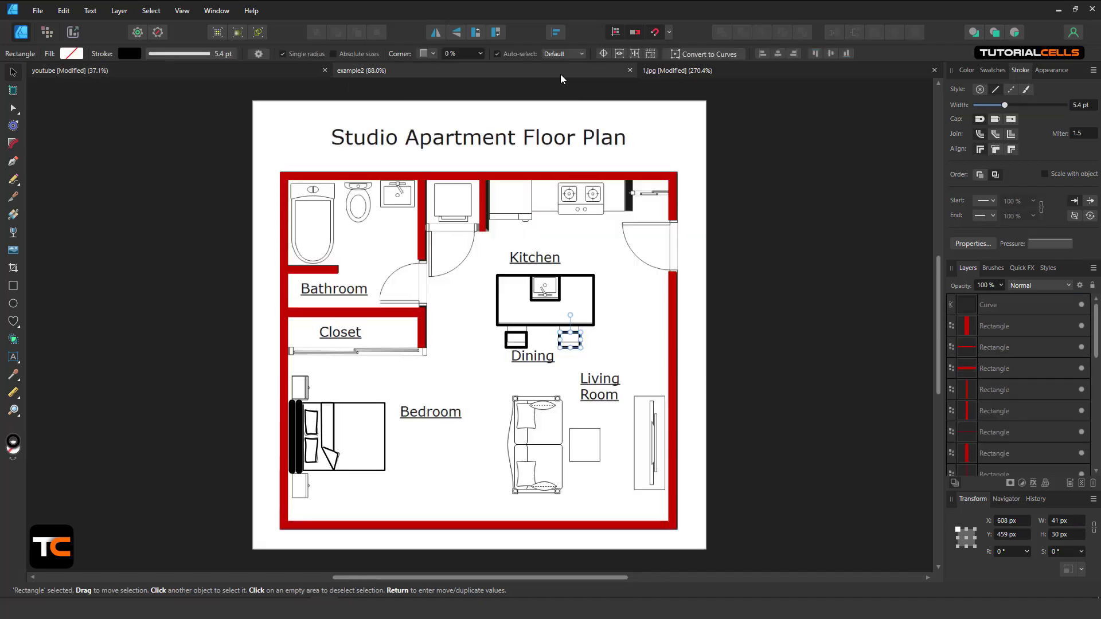
click(666, 70)
Change the document units of the room photo 1.jpg from the document setup to Meters.
scroll(576, 124, down, 5)
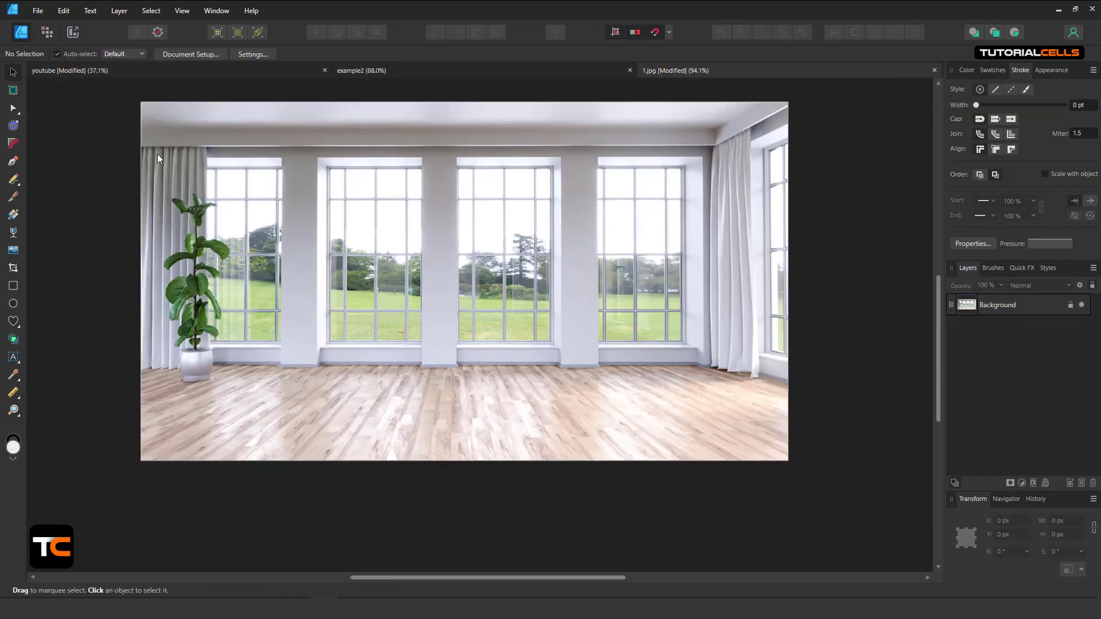
click(208, 53)
click(544, 219)
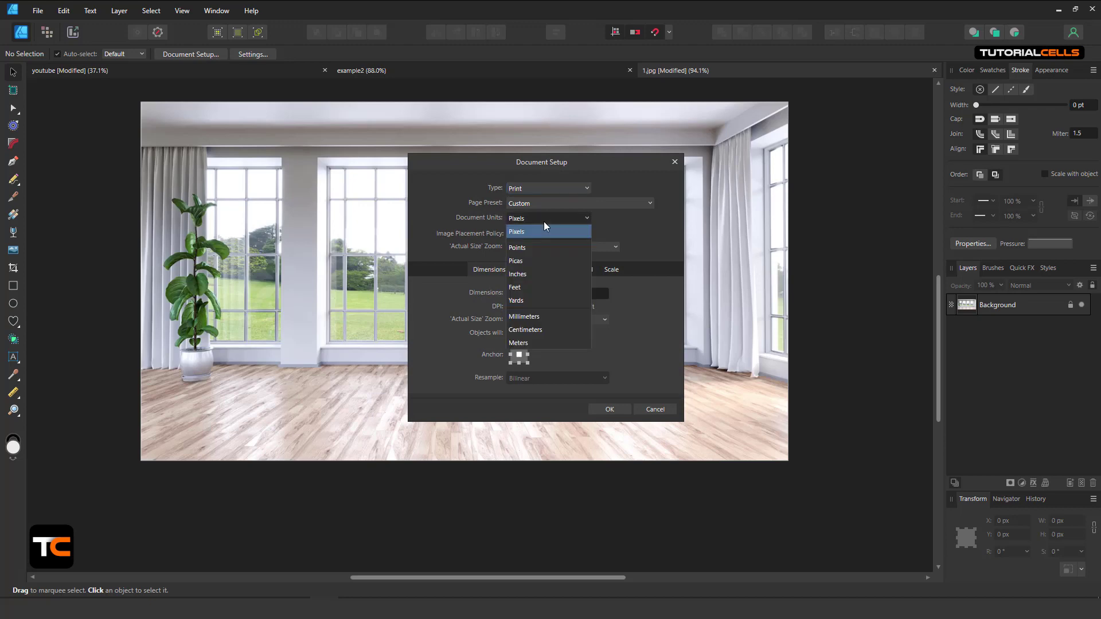
click(527, 342)
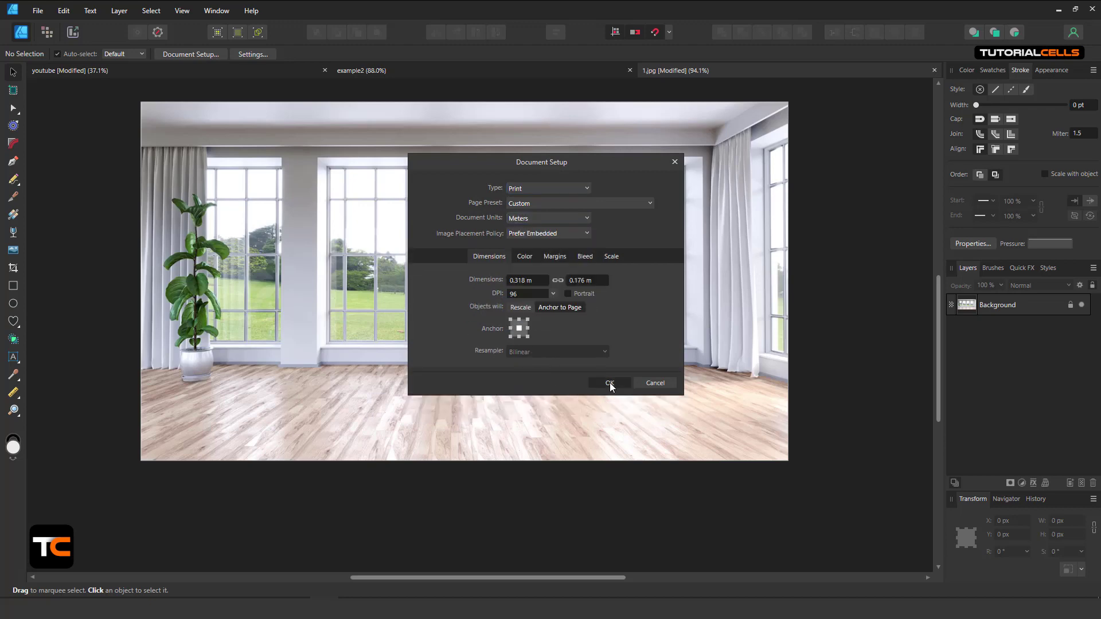
click(609, 409)
Measure horizontally across the wall column between the two middle windows, from edge to edge, with the Measure Tool.
scroll(469, 278, up, 5)
scroll(469, 277, up, 3)
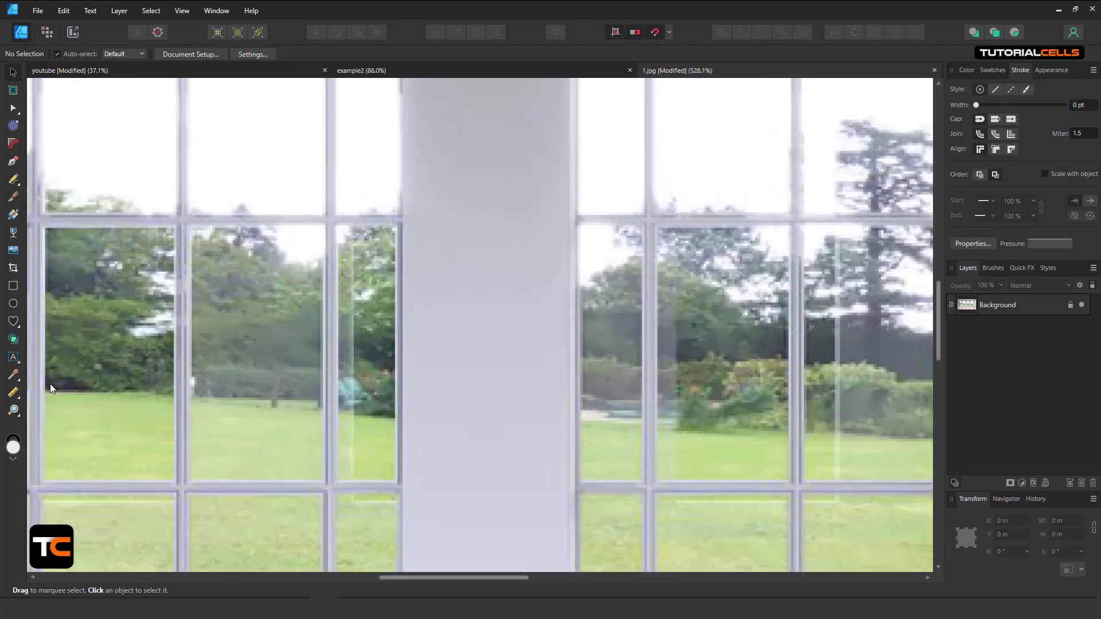
click(13, 393)
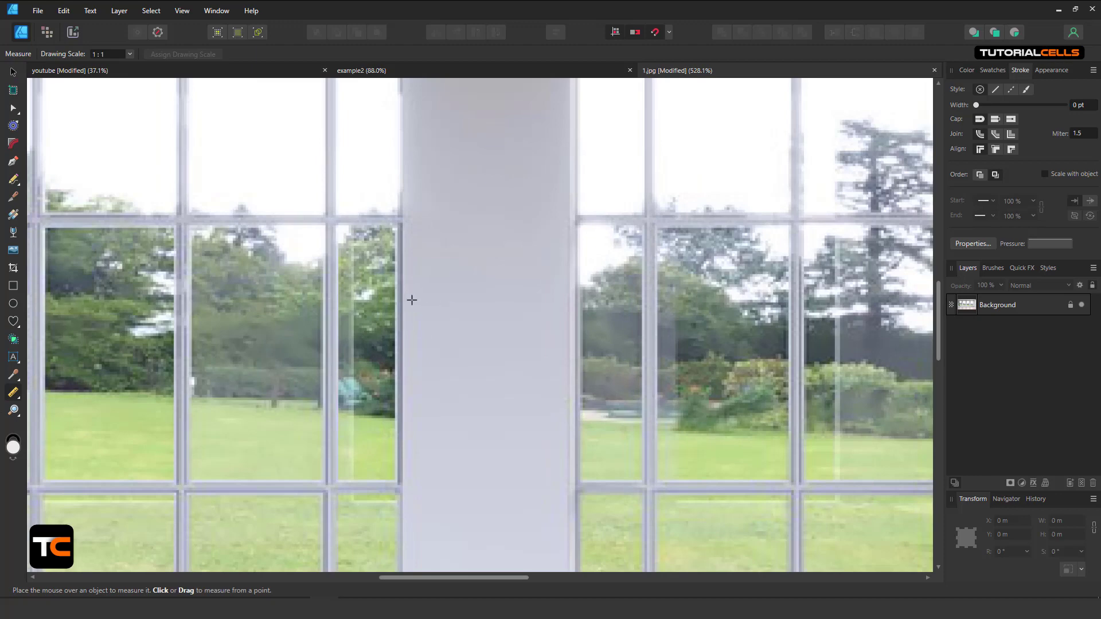
drag(401, 307, 568, 308)
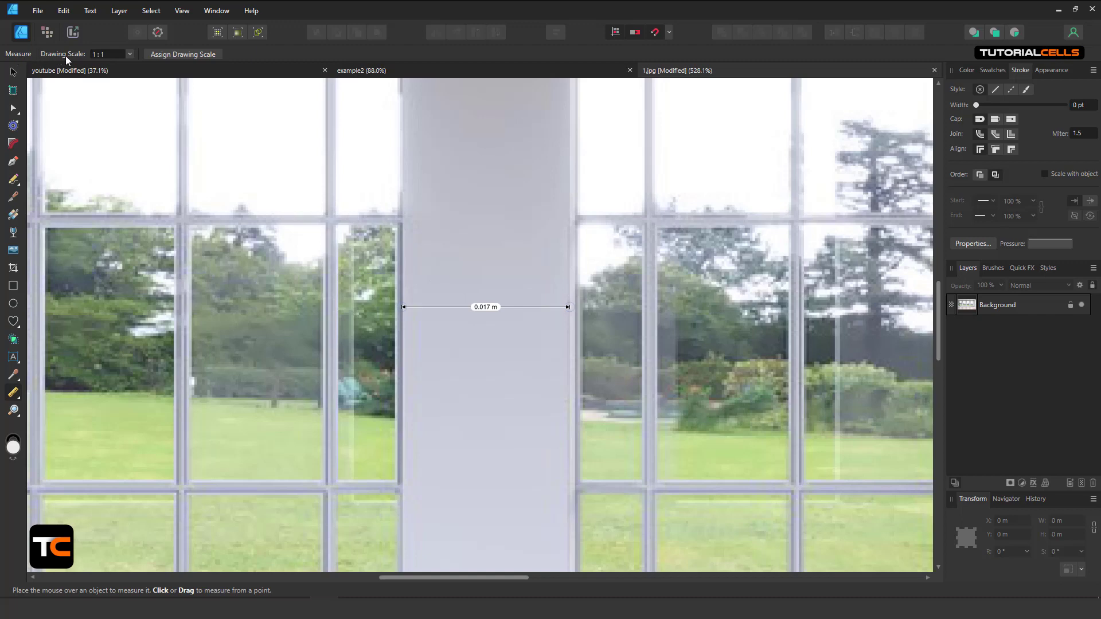
Assign a drawing scale from the column measurement with a desired readout of 0.5 m.
click(129, 54)
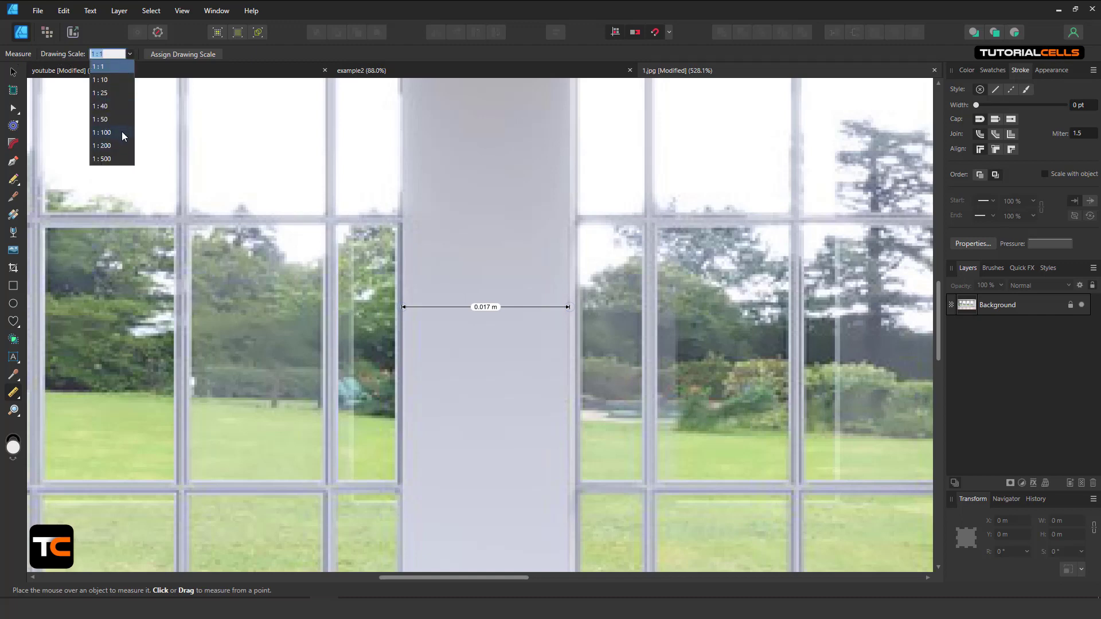
click(179, 57)
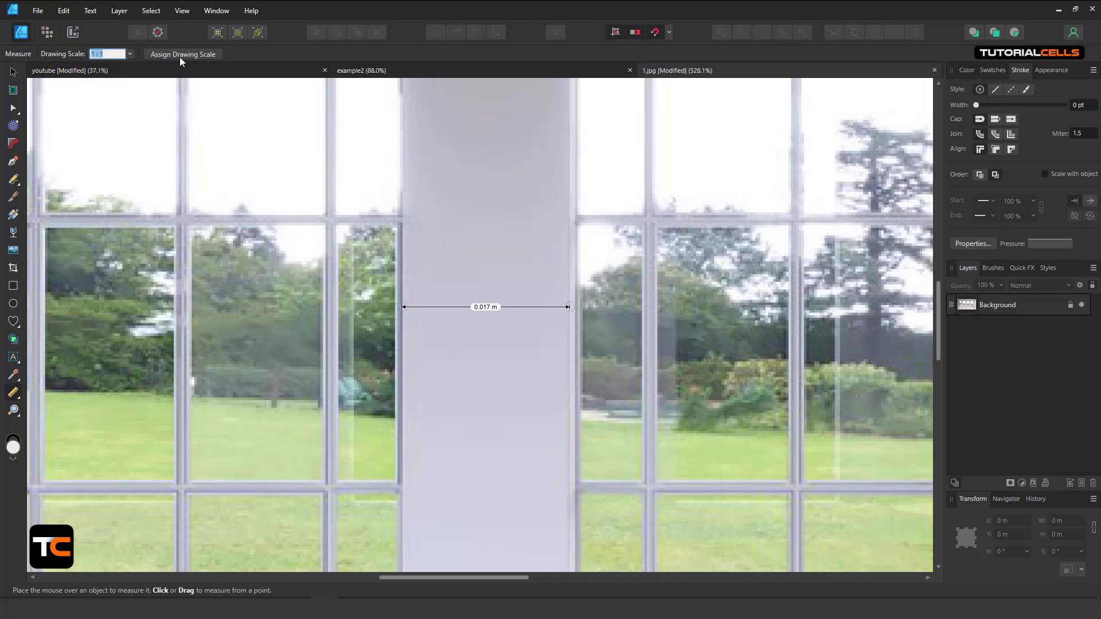
click(185, 56)
click(192, 92)
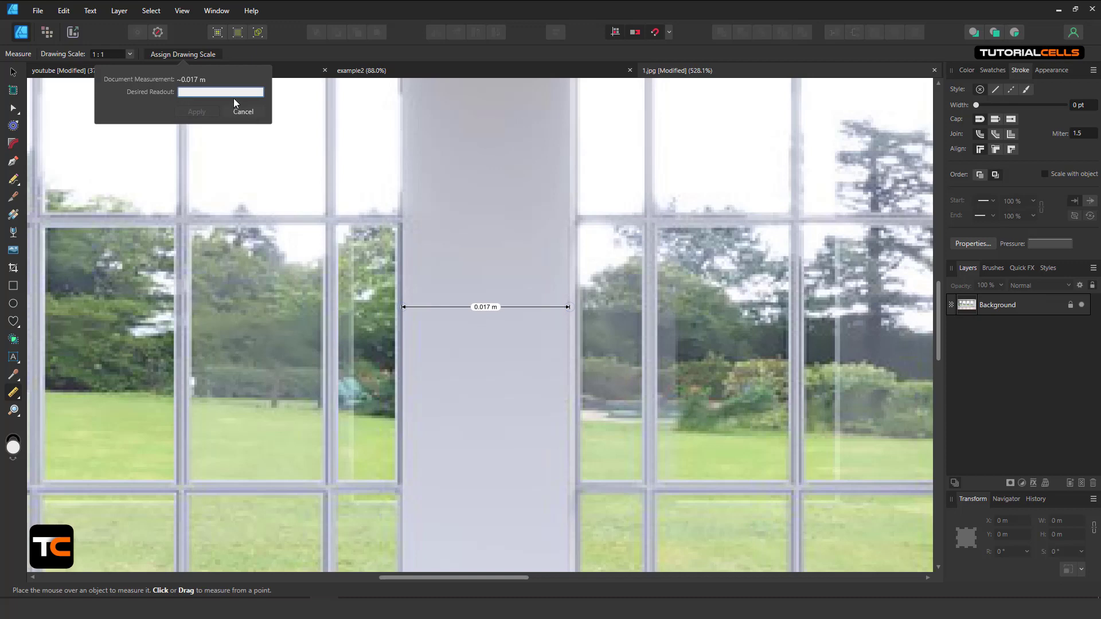
text(0.5m)
click(206, 111)
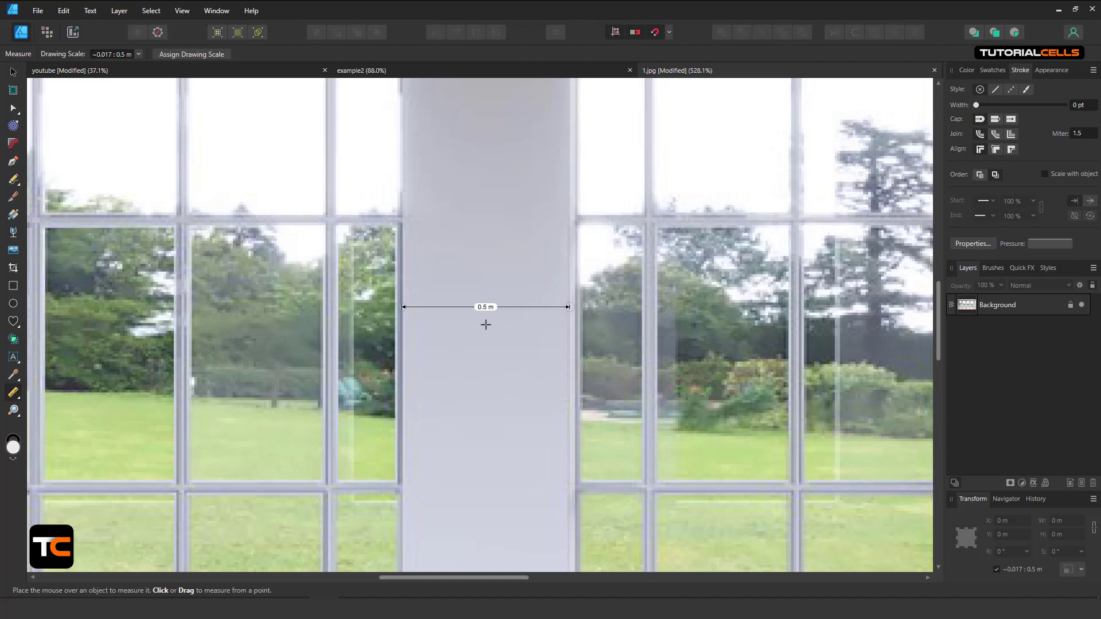
Measure the wall height vertically along the middle column's edge, from the floor to the ceiling beam.
key(ctrl+0)
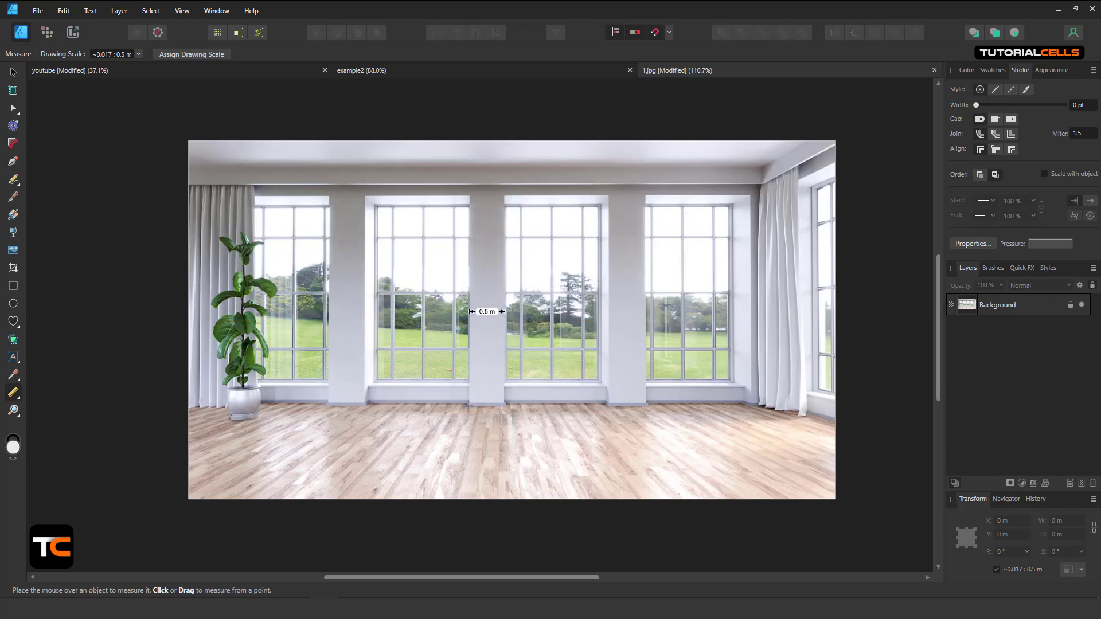
drag(468, 406, 475, 187)
scroll(475, 319, up, 2)
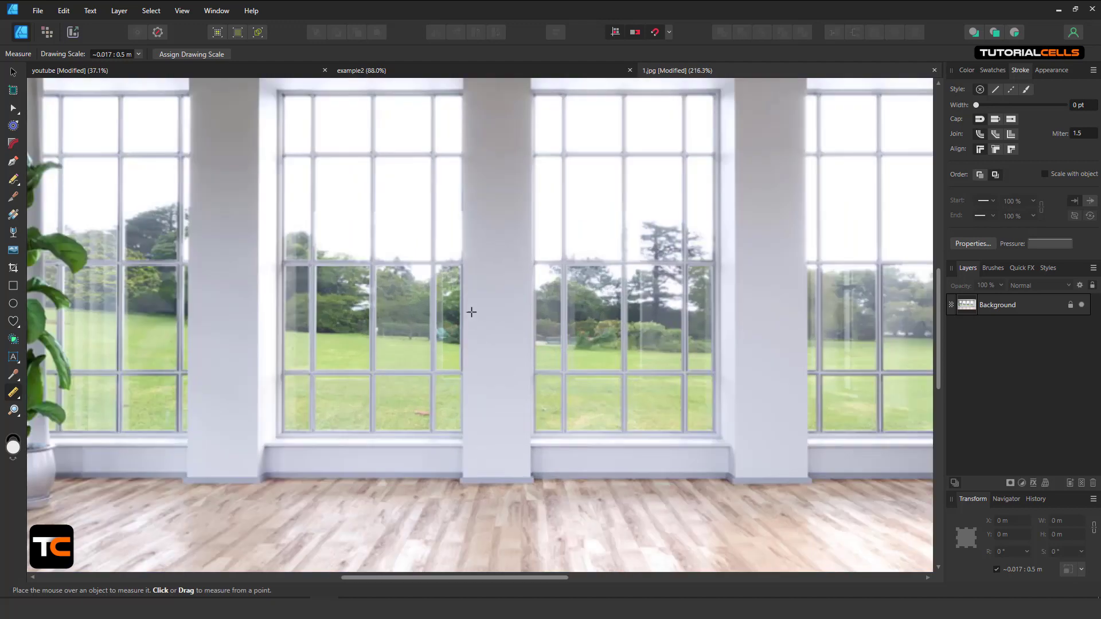
scroll(463, 281, down, 2)
scroll(464, 281, down, 1)
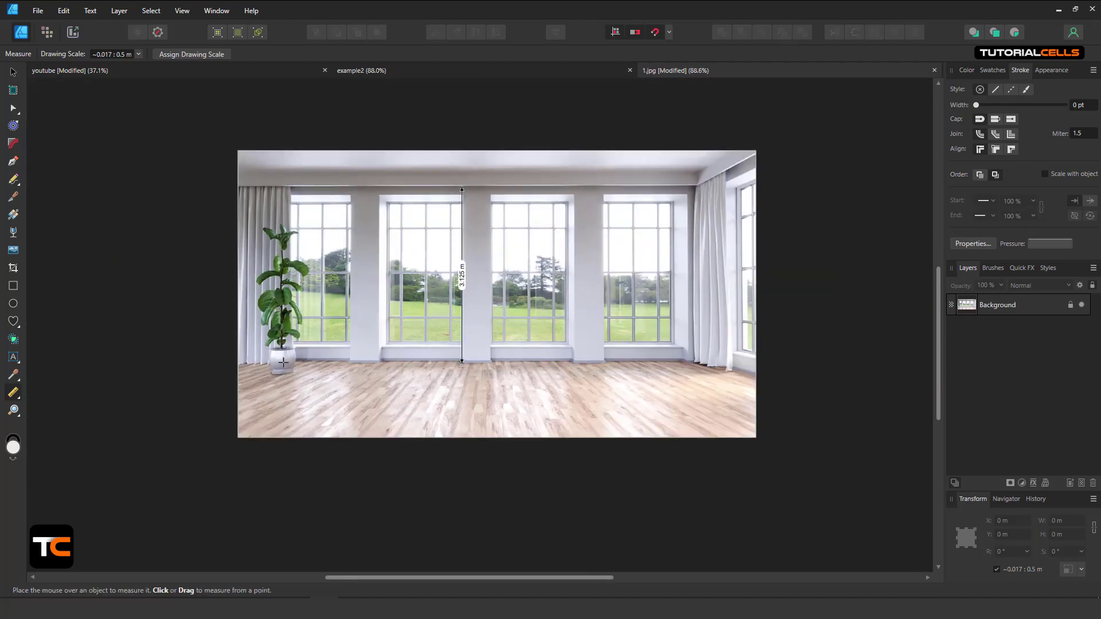
Measure the potted plant's height from the base of the pot to its top leaves.
scroll(281, 364, up, 2)
drag(281, 376, 283, 144)
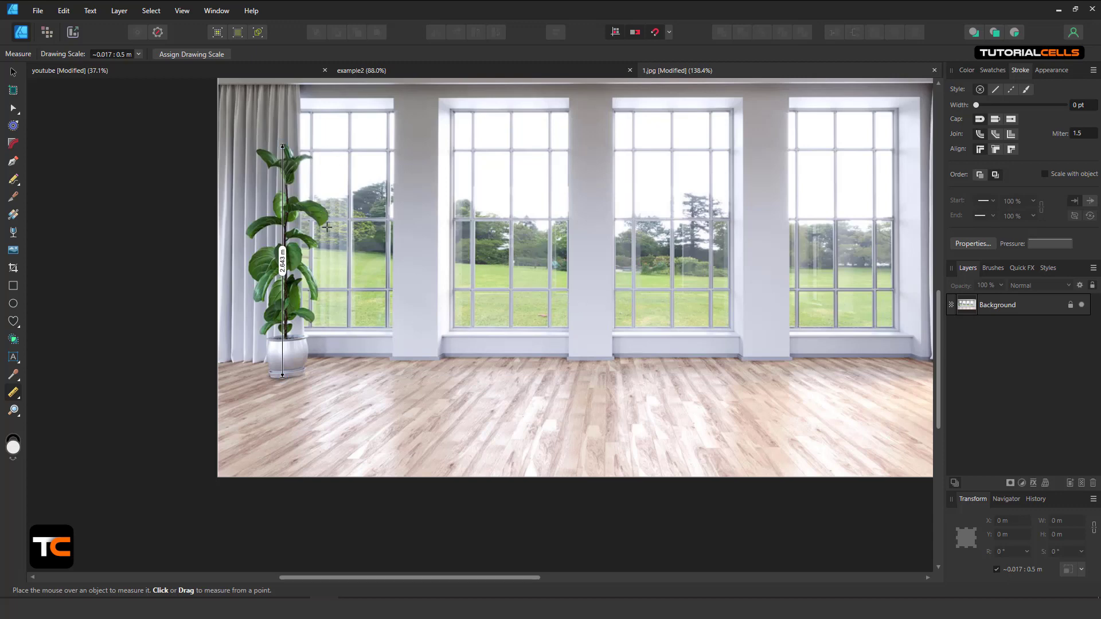
scroll(328, 229, down, 1)
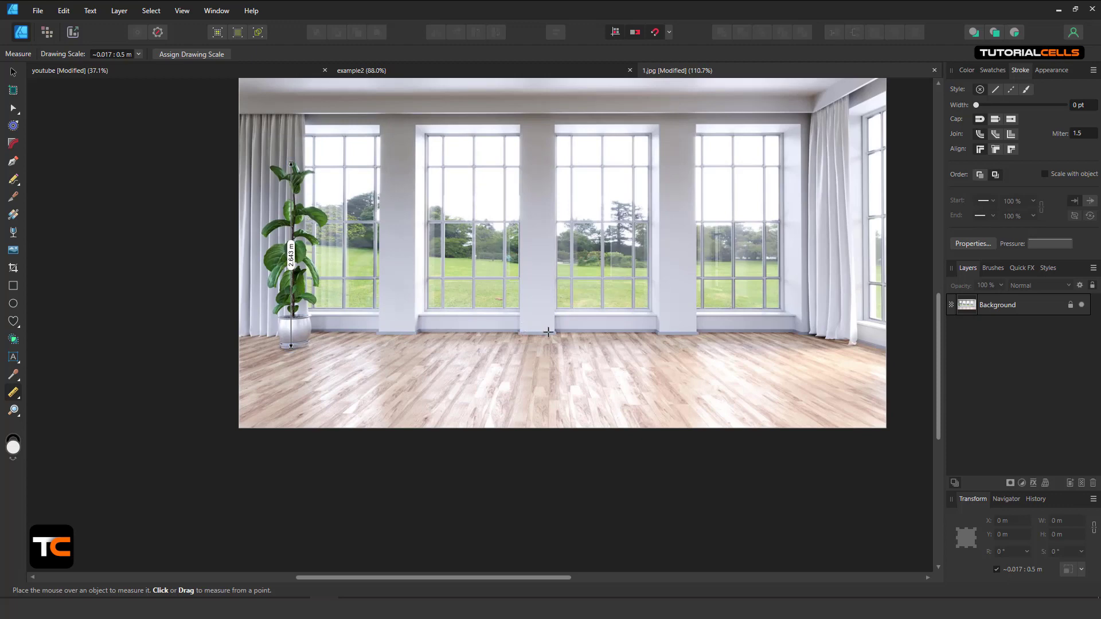
scroll(558, 333, up, 1)
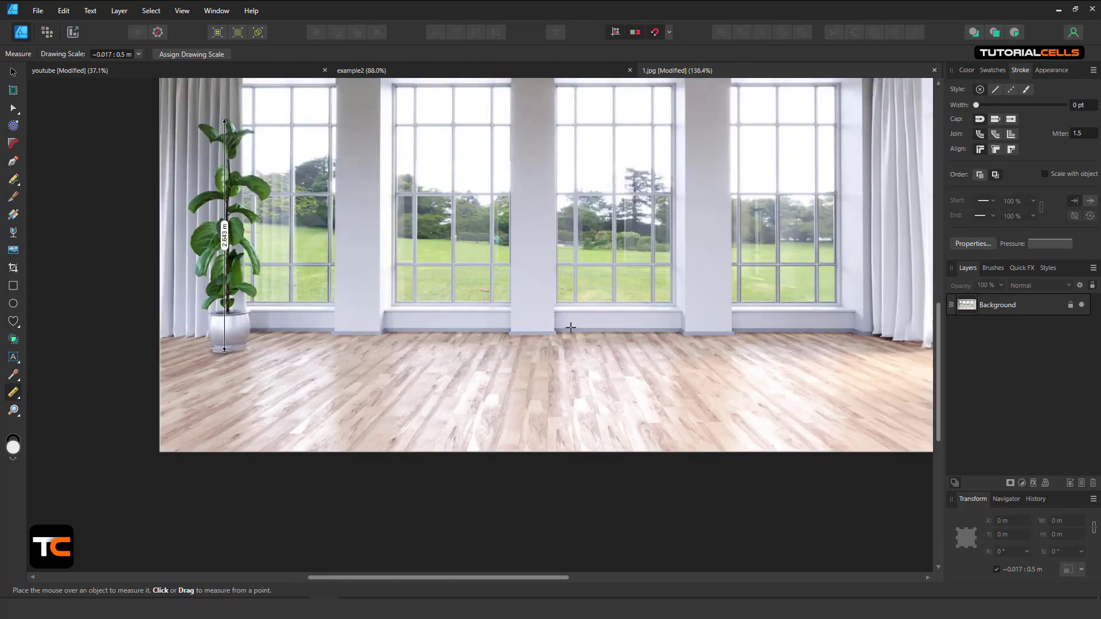
scroll(558, 283, up, 2)
scroll(490, 344, right, 2)
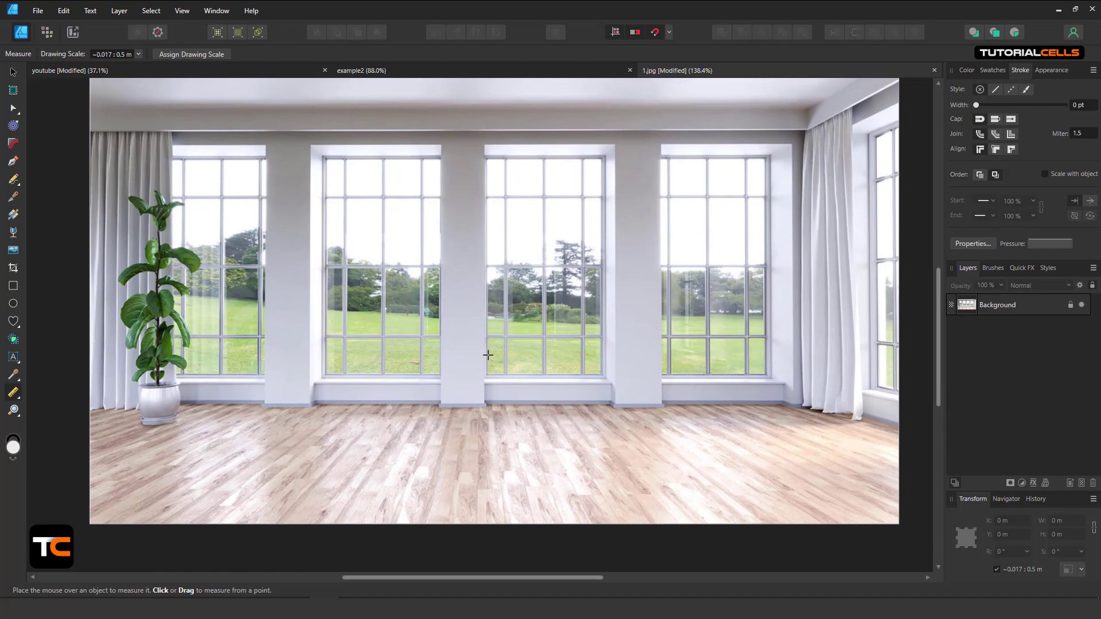
Switch to the example2 floor plan and measure the area and perimeter of the right dining chair rectangle with the Area Tool.
click(493, 72)
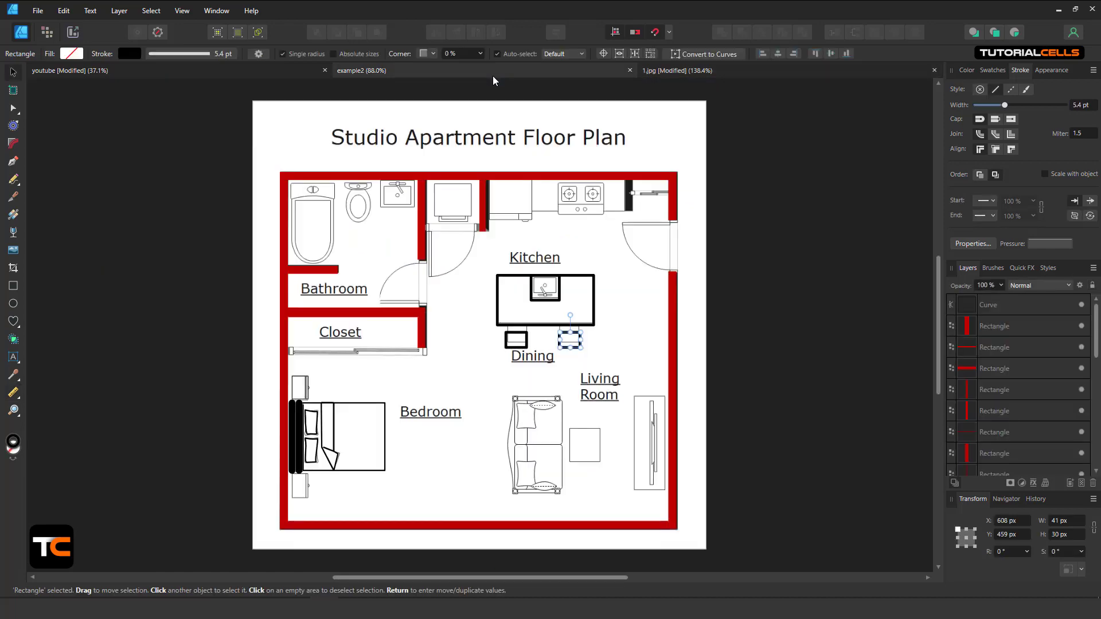
scroll(544, 266, up, 1)
scroll(544, 266, down, 1)
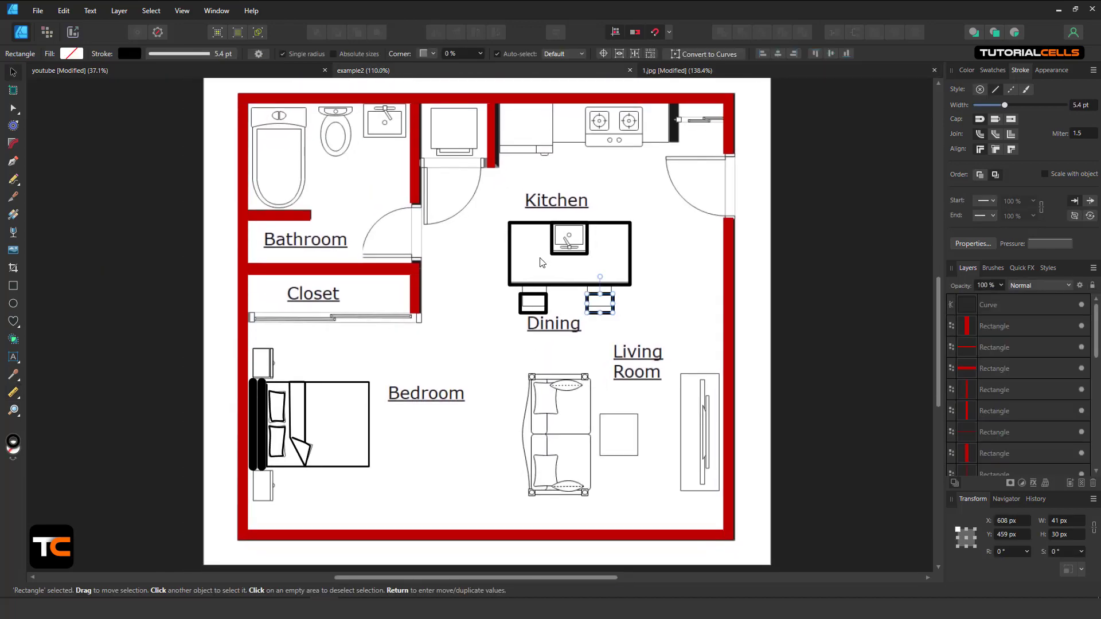
scroll(552, 278, up, 1)
scroll(551, 278, up, 3)
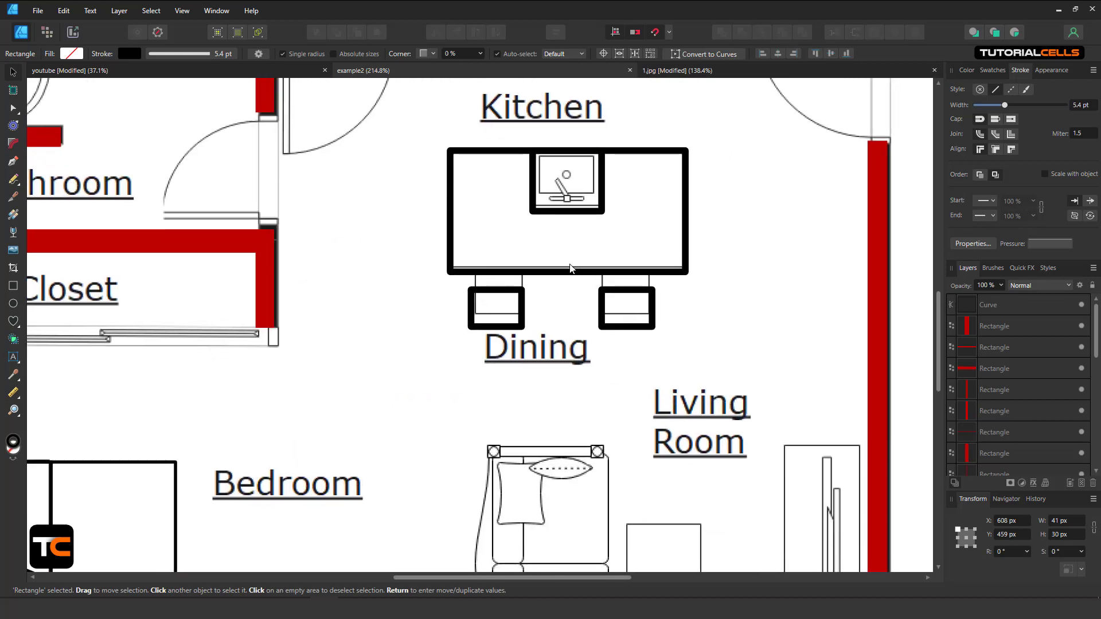
click(18, 402)
click(40, 409)
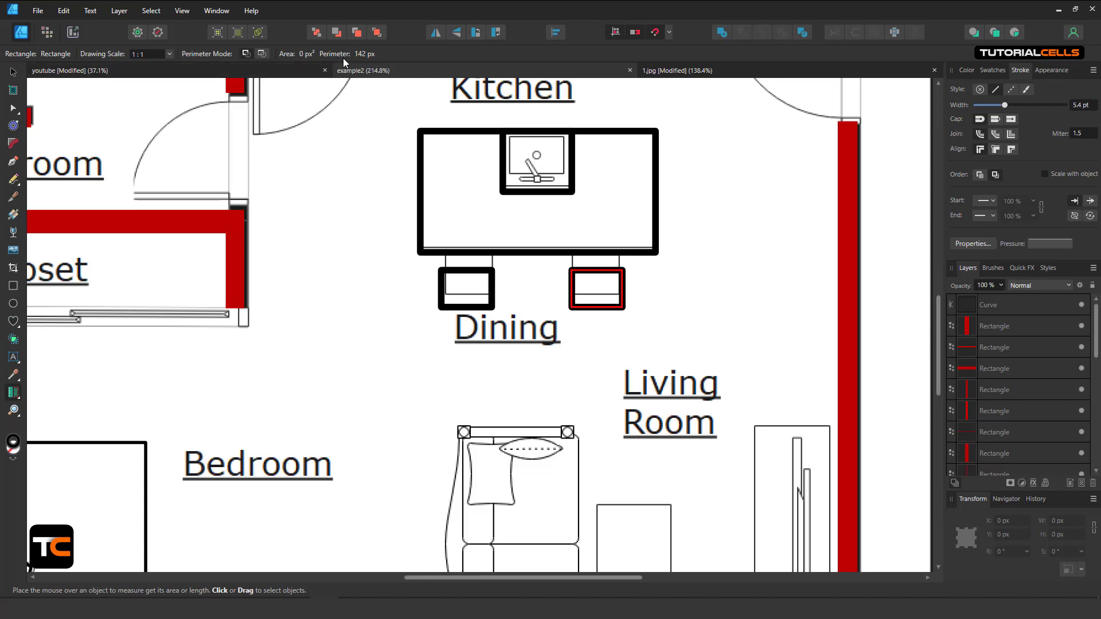
mouse_move(580, 277)
scroll(576, 279, up, 4)
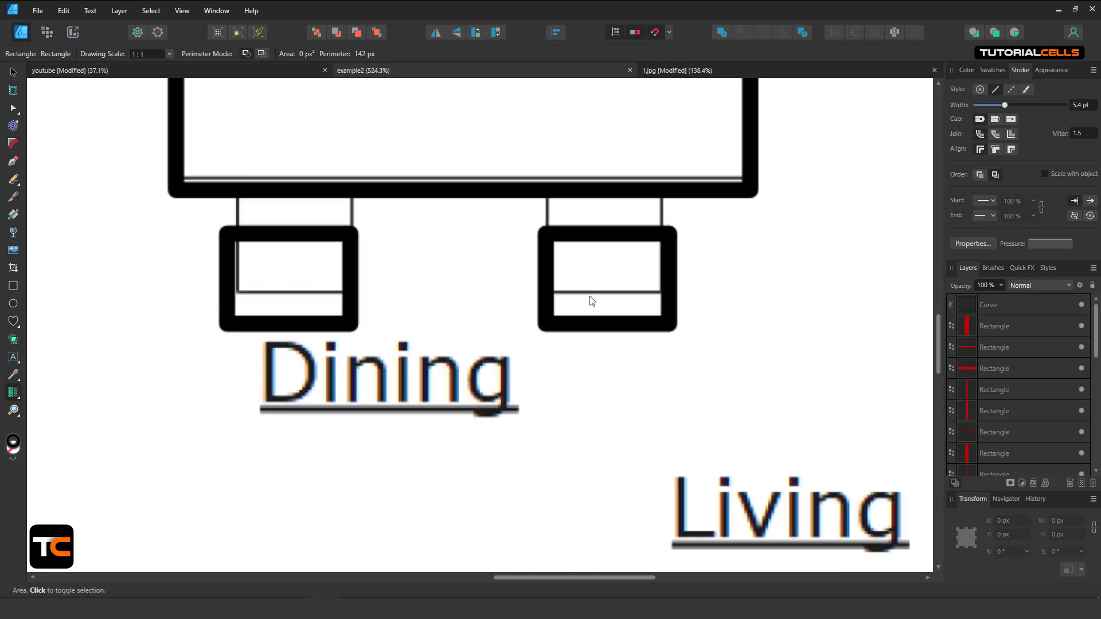
click(573, 290)
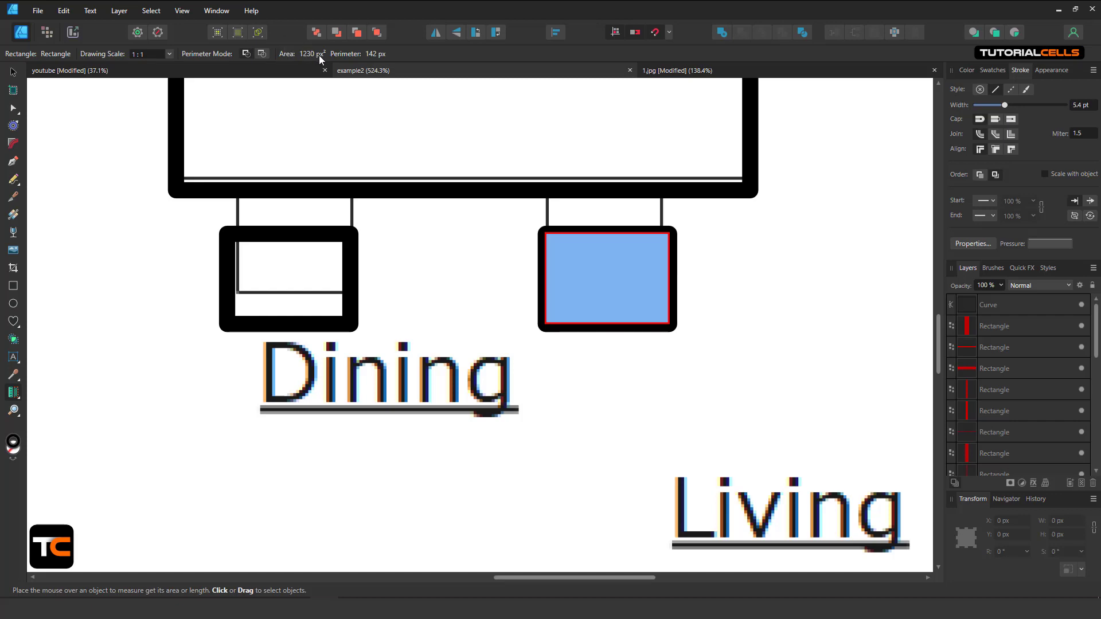
Deselect the chair rectangle and set the floor plan's document units to Meters.
scroll(395, 177, down, 6)
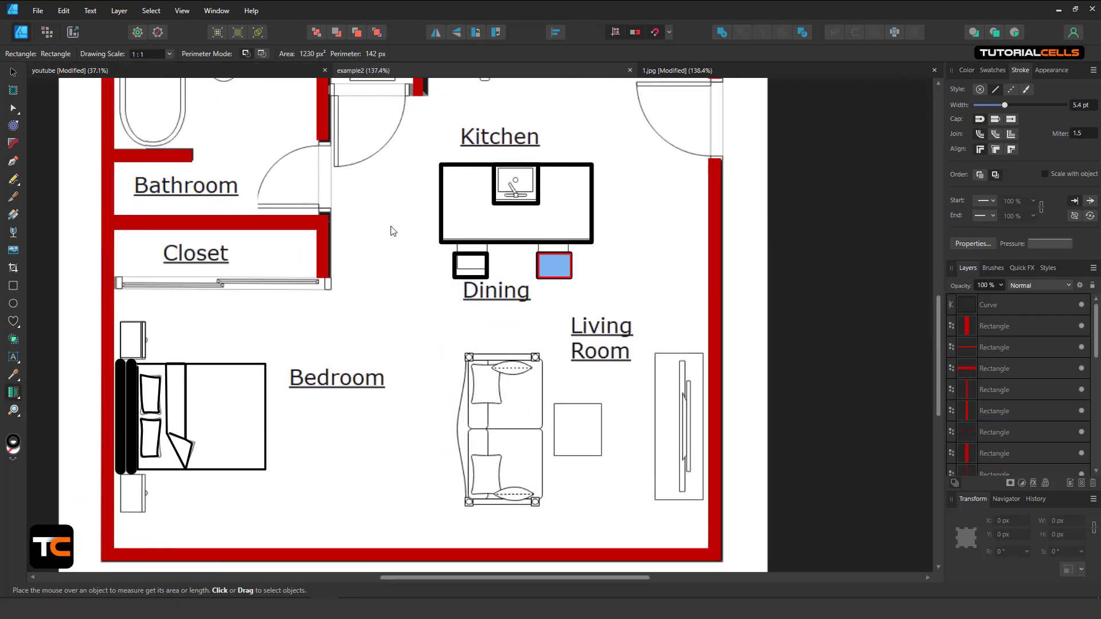
scroll(446, 237, down, 2)
key(v)
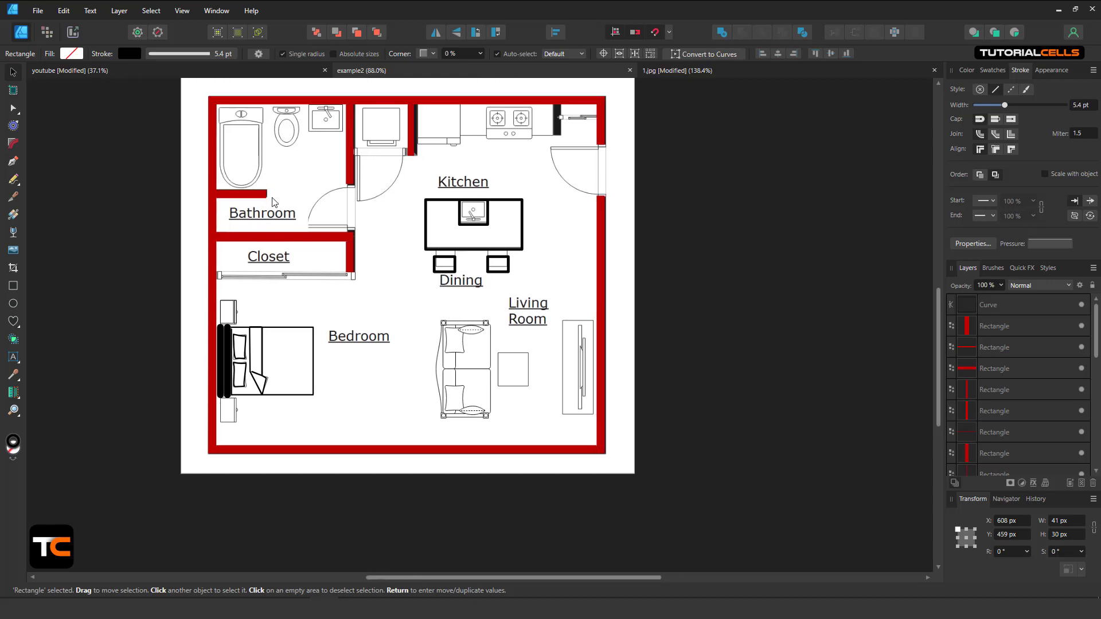
click(169, 155)
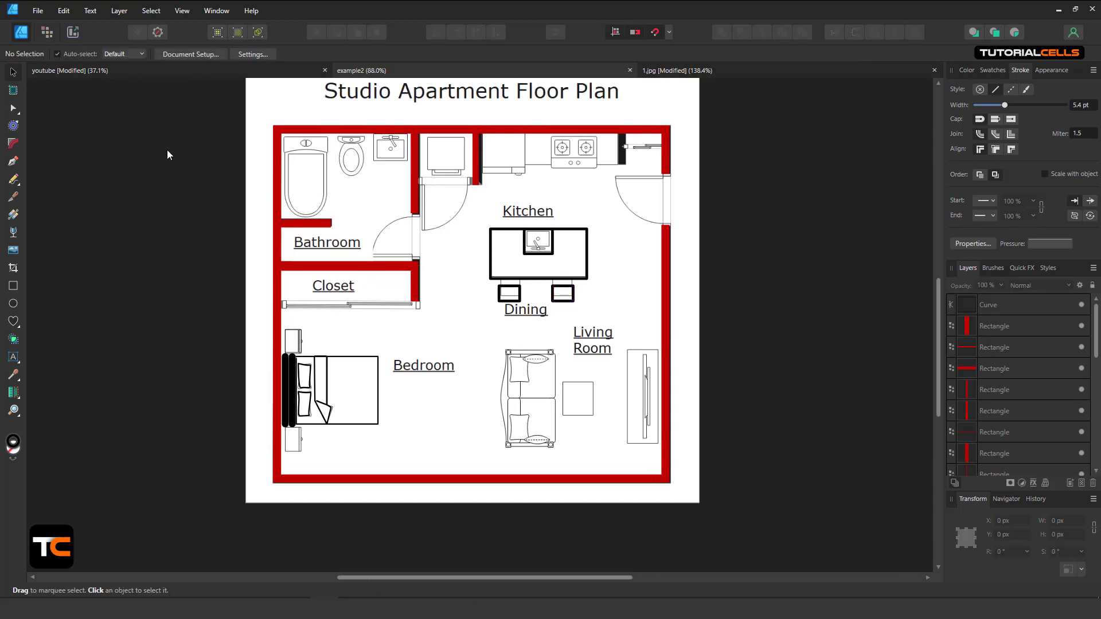
click(172, 55)
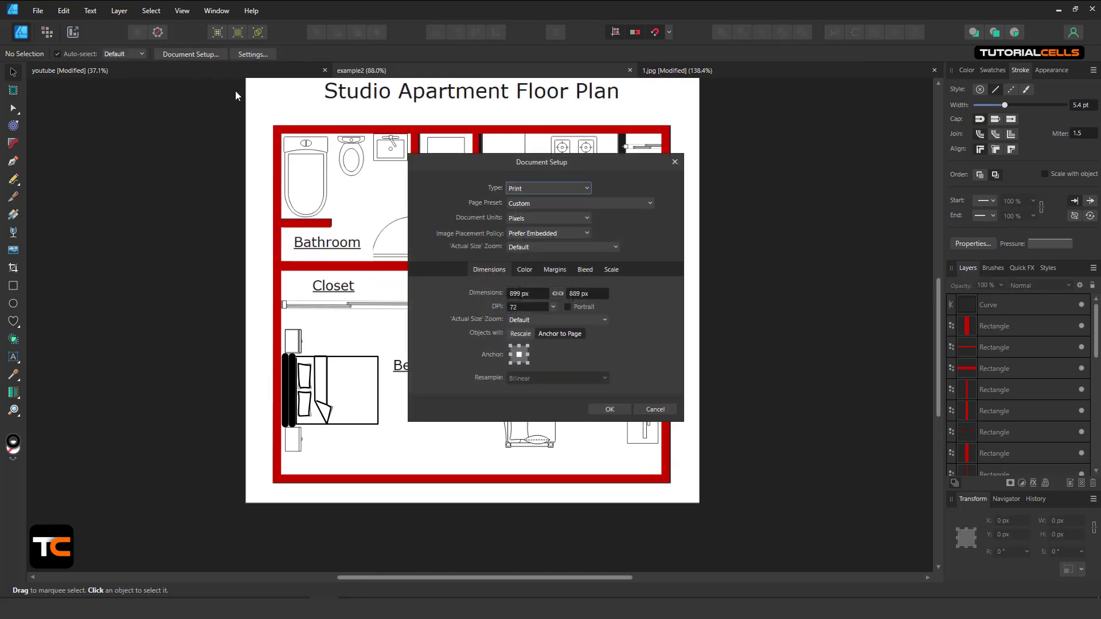
click(562, 203)
click(563, 203)
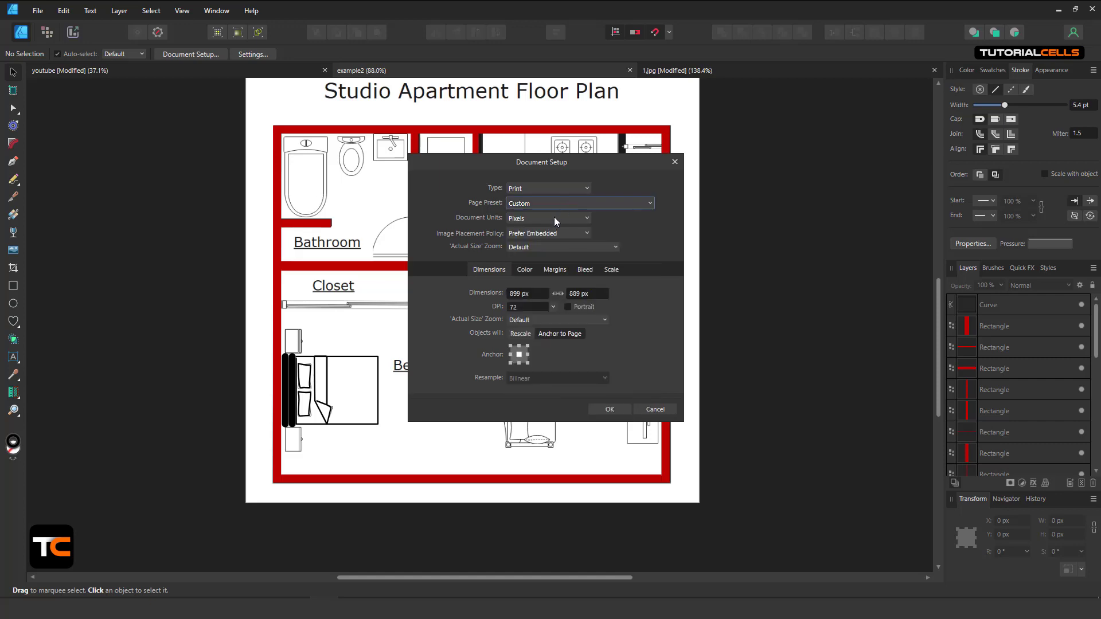
click(554, 218)
click(534, 342)
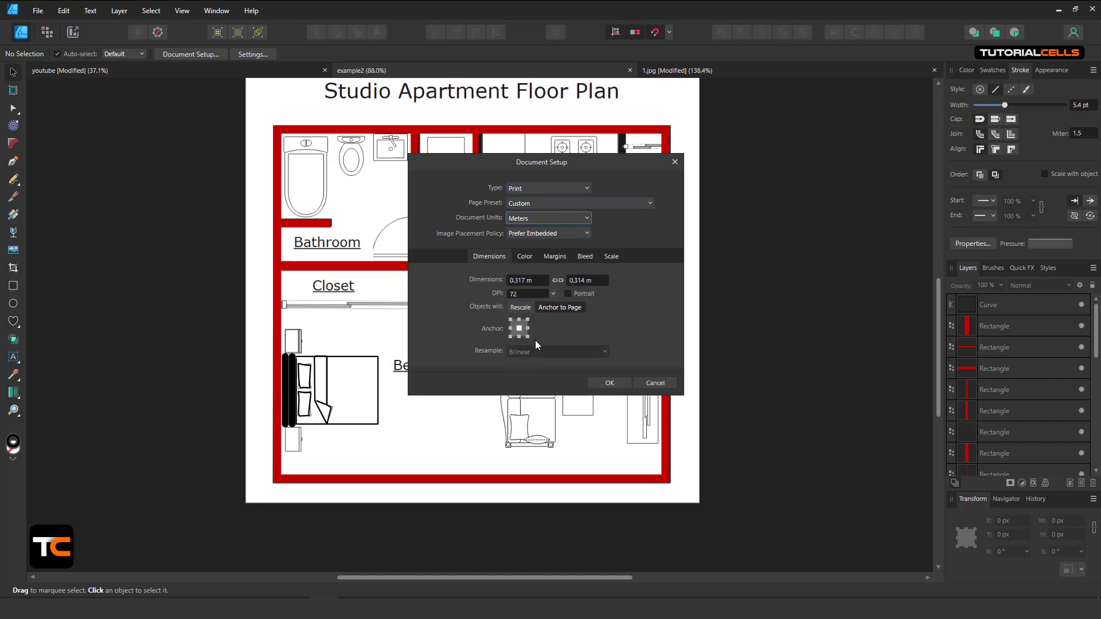
click(610, 381)
Measure the right dining chair's area and perimeter in meters with the Area Tool.
scroll(537, 304, up, 3)
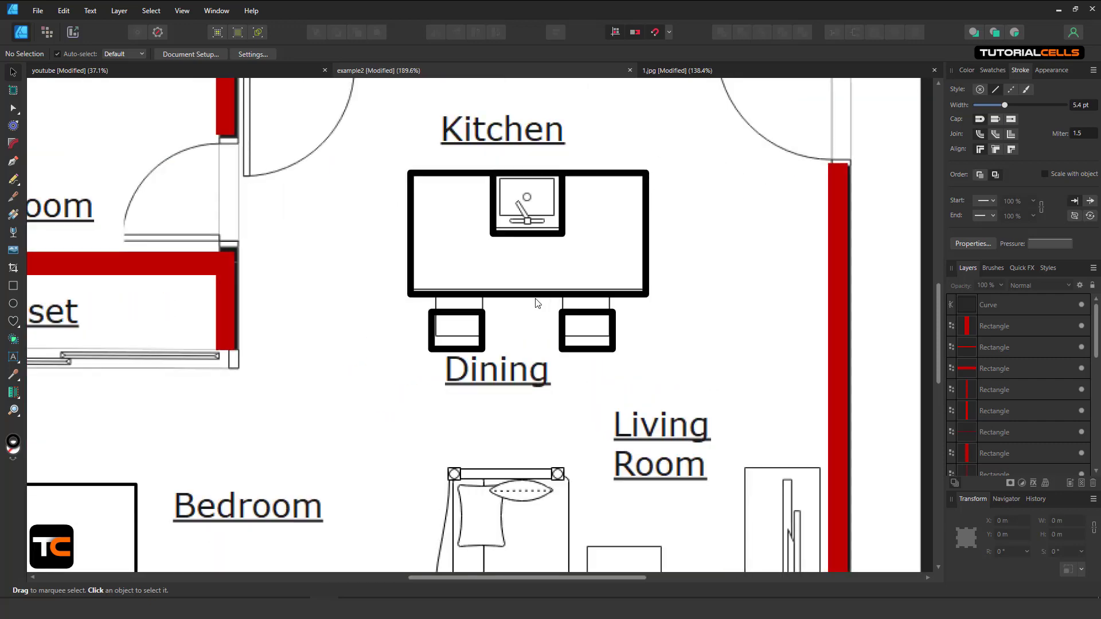
click(14, 393)
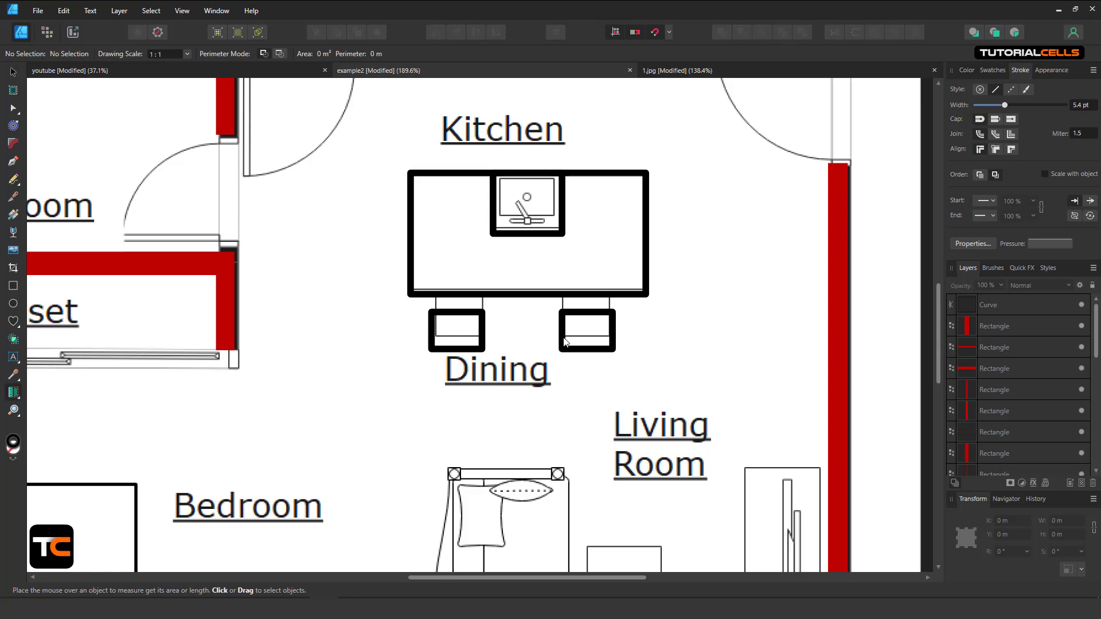
scroll(565, 341, up, 2)
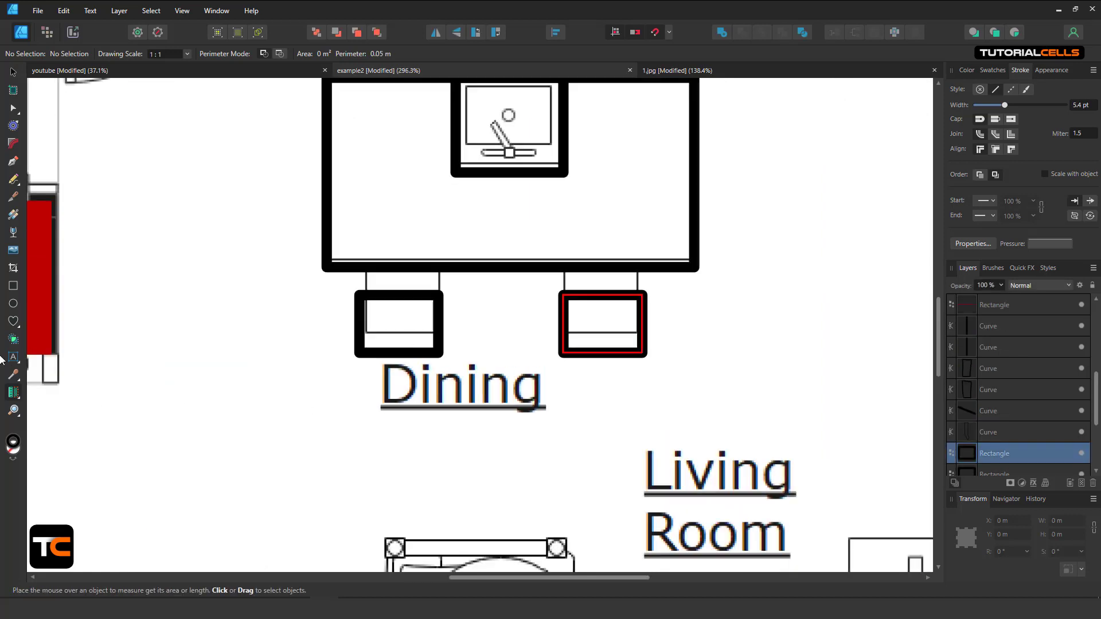
click(563, 342)
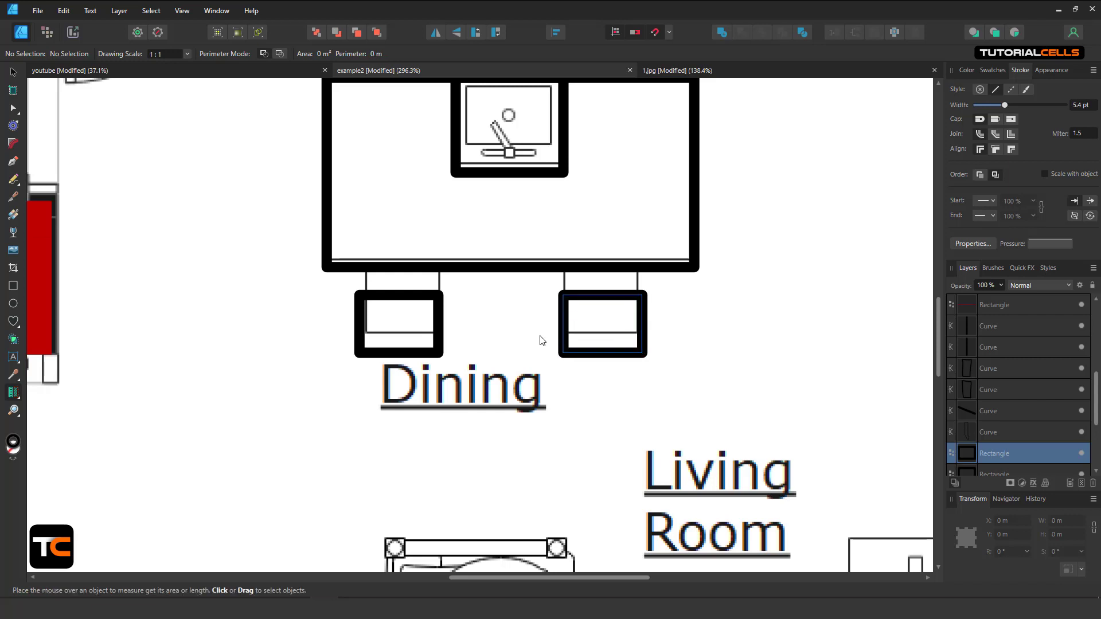
scroll(464, 338, down, 3)
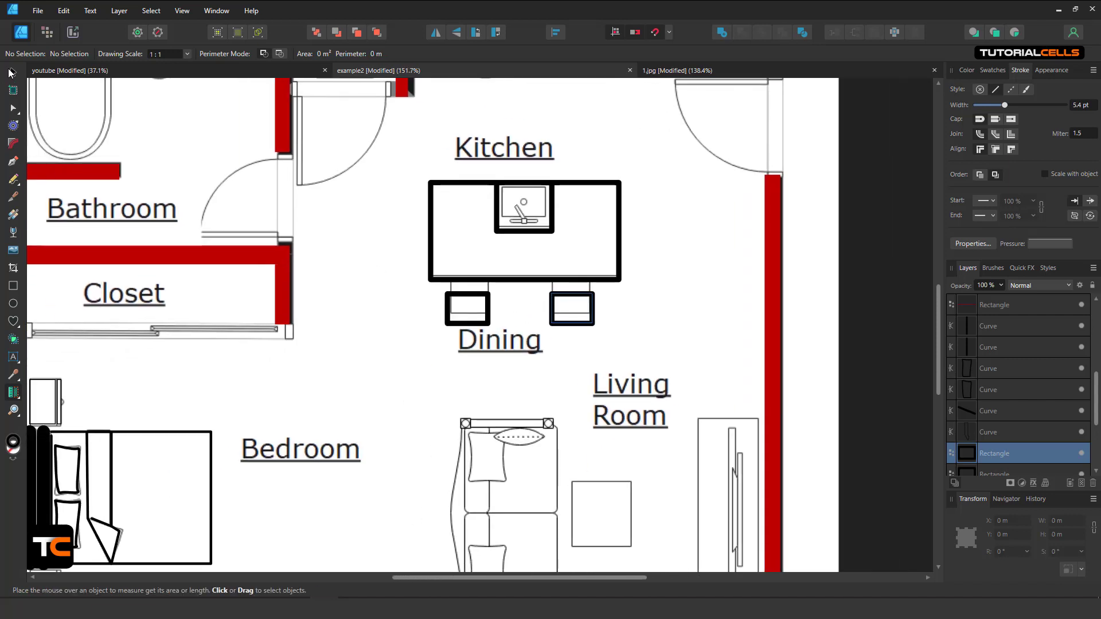
Select the floor plan background and try the Area Tool on it and on the right dining chair.
key(v)
click(526, 325)
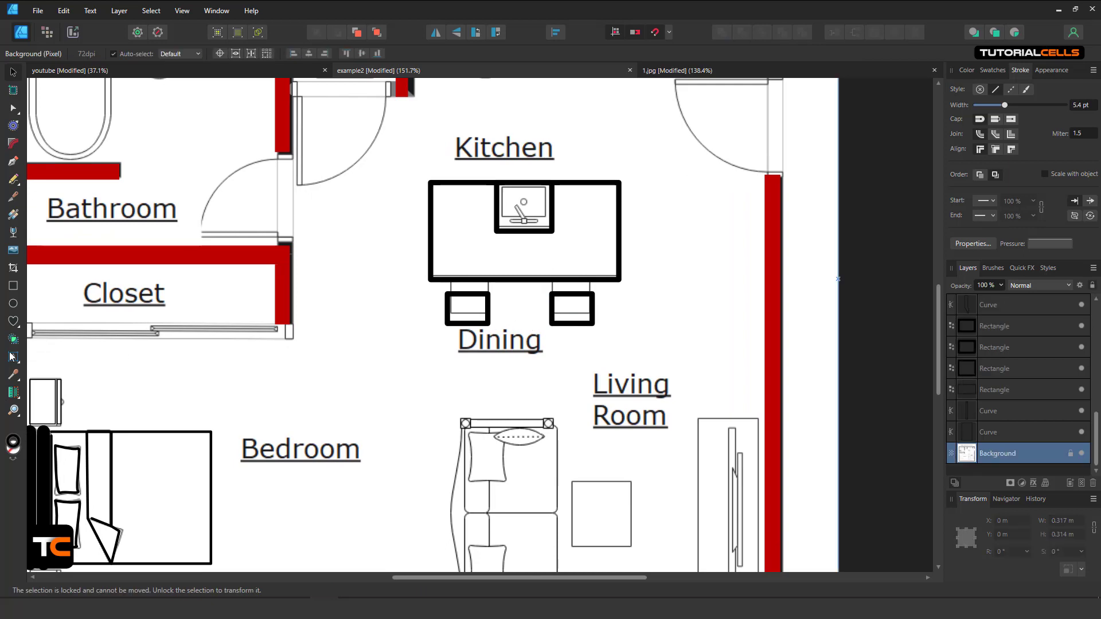
click(13, 392)
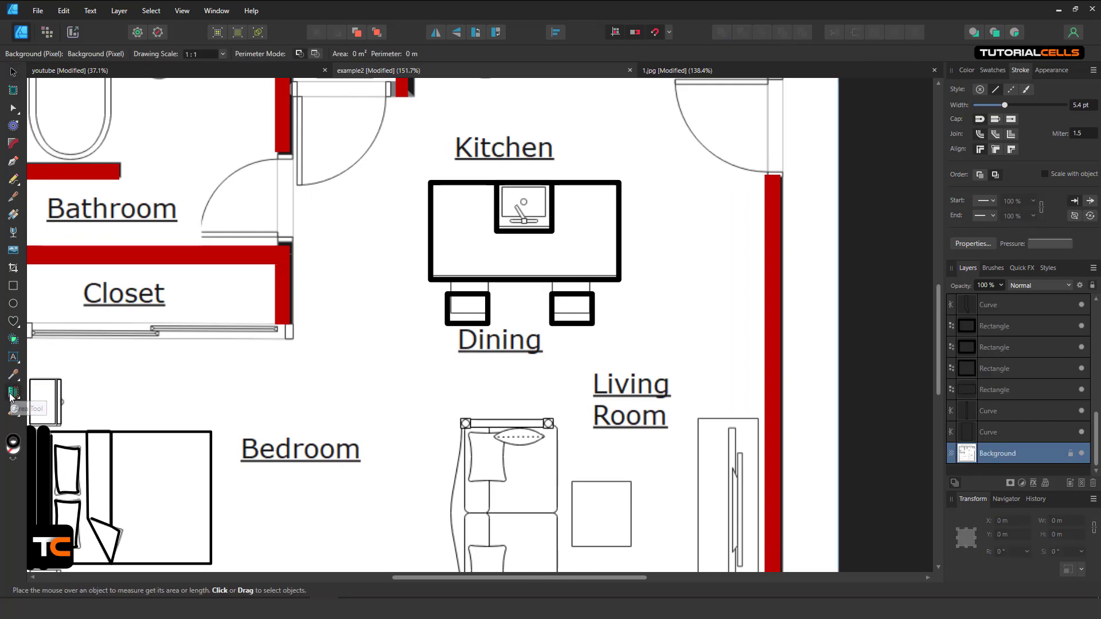
scroll(651, 338, down, 2)
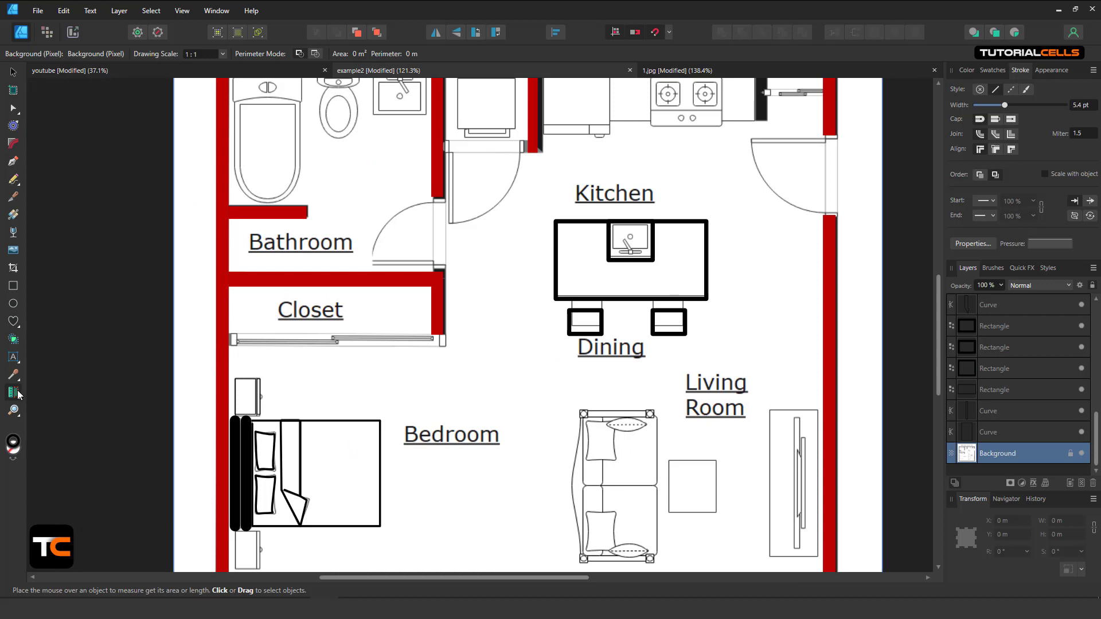
click(672, 320)
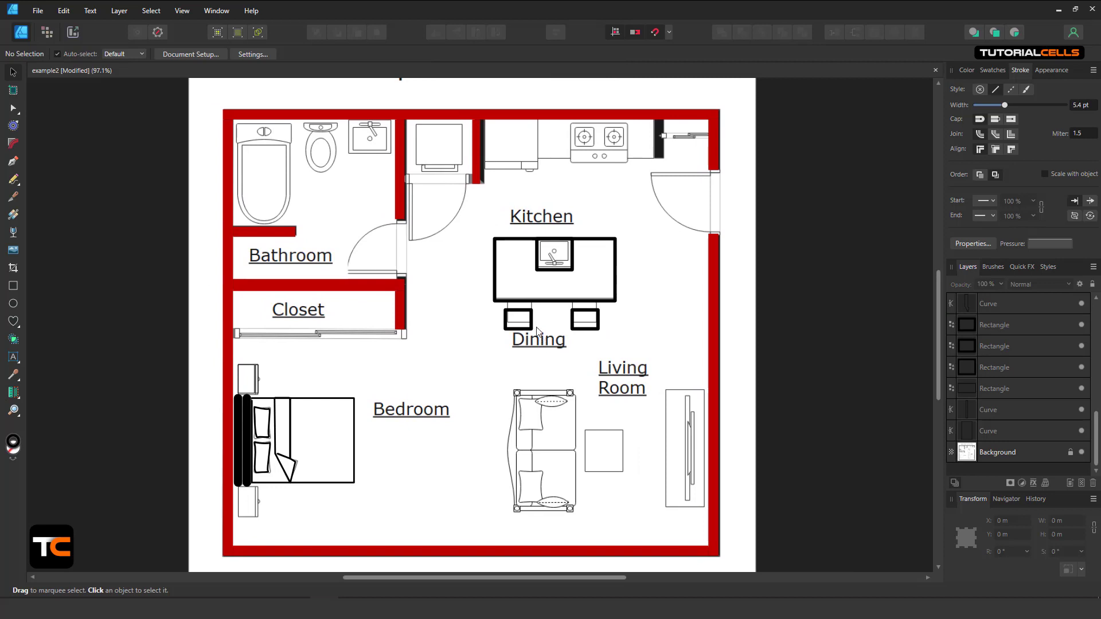
Measure the bed's length along its upper edge, from the headboard to the foot corner, with the Measure Tool.
scroll(428, 404, up, 4)
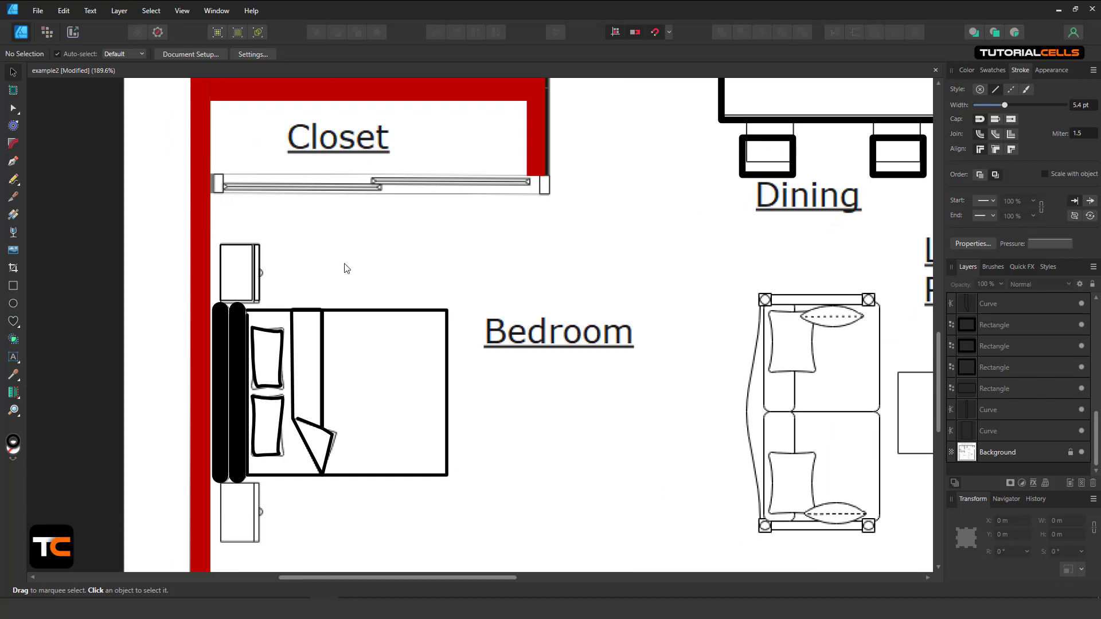
mouse_move(351, 268)
mouse_down()
mouse_move(378, 240)
mouse_move(258, 322)
mouse_move(322, 300)
mouse_move(322, 272)
mouse_move(252, 287)
mouse_up()
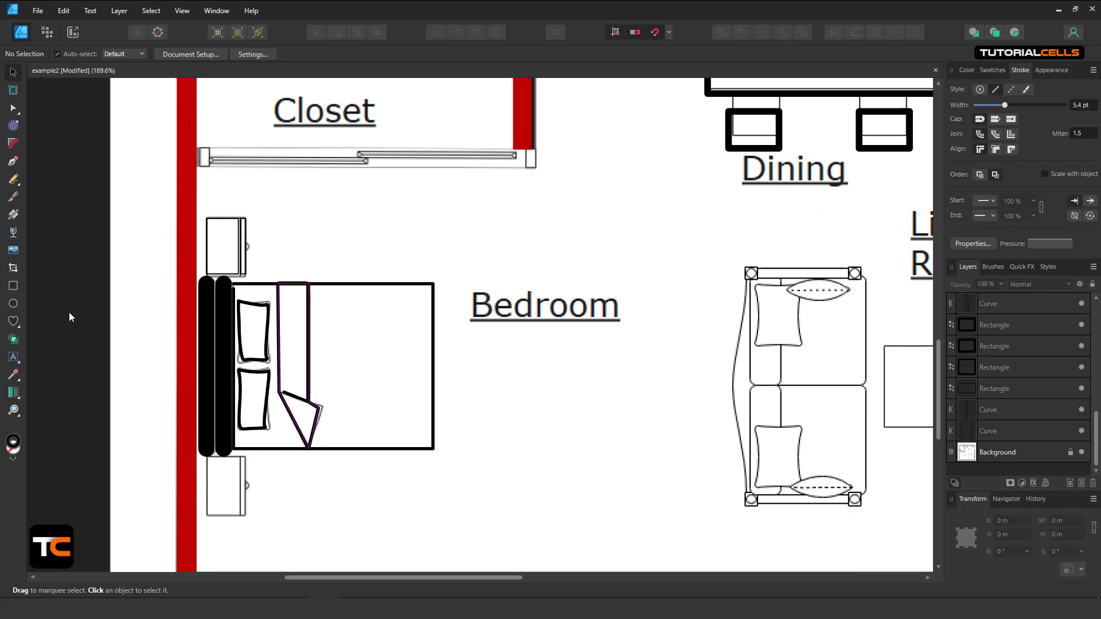
click(13, 392)
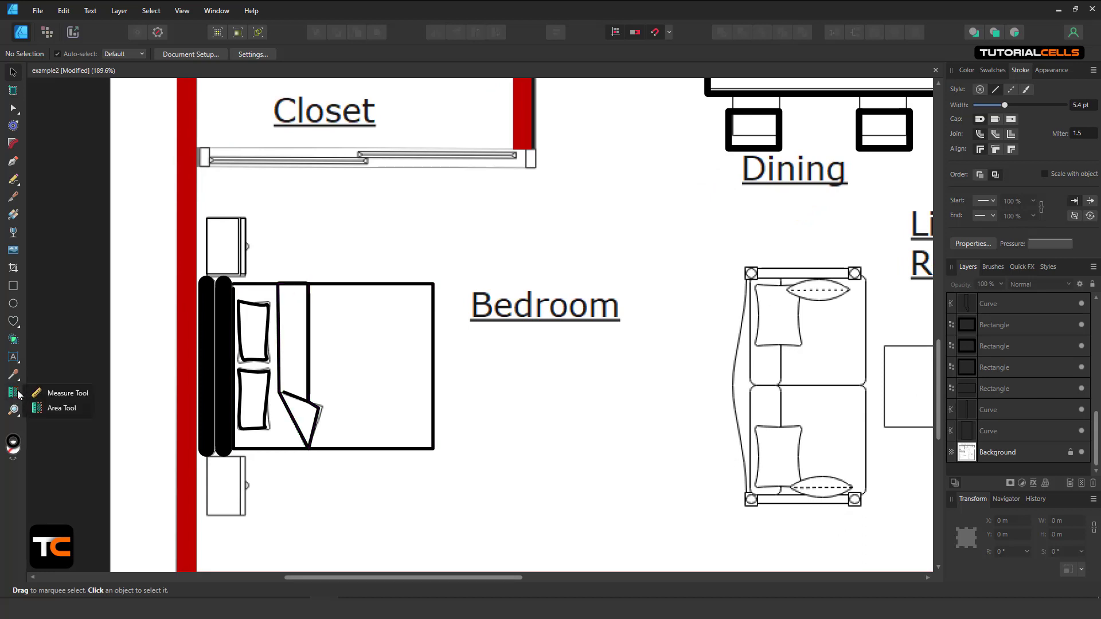
click(42, 393)
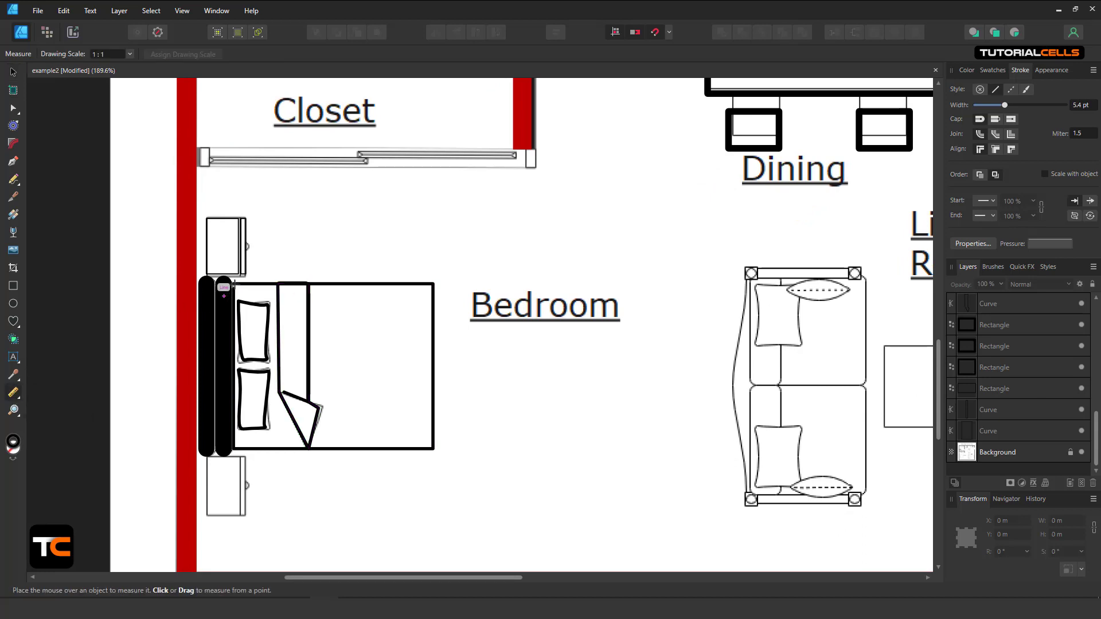
scroll(304, 249, up, 2)
scroll(383, 242, up, 1)
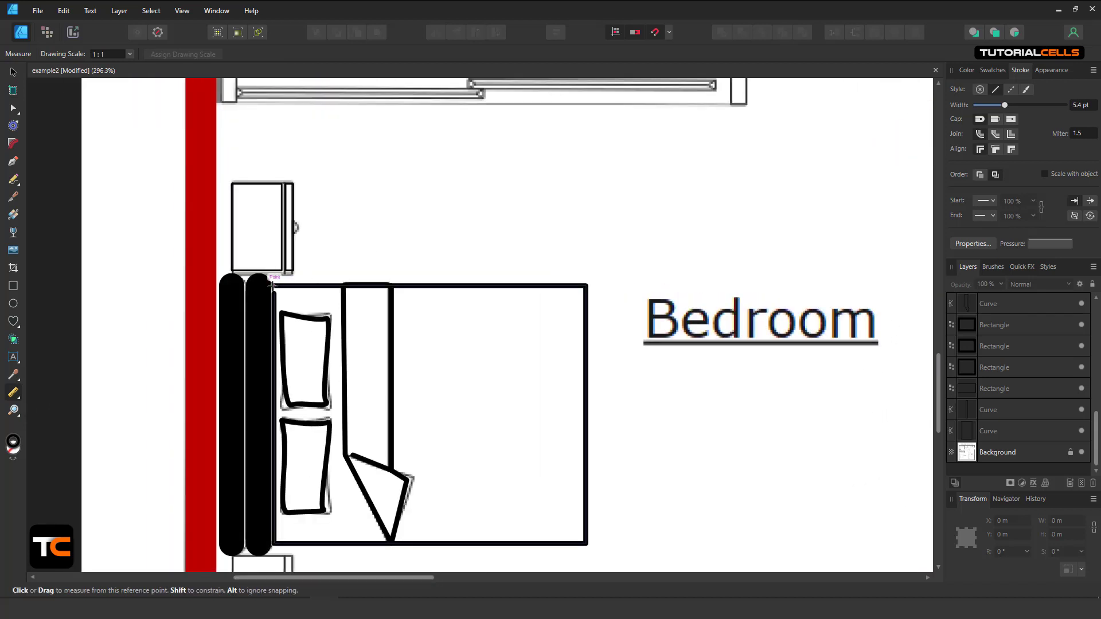
drag(272, 284, 585, 285)
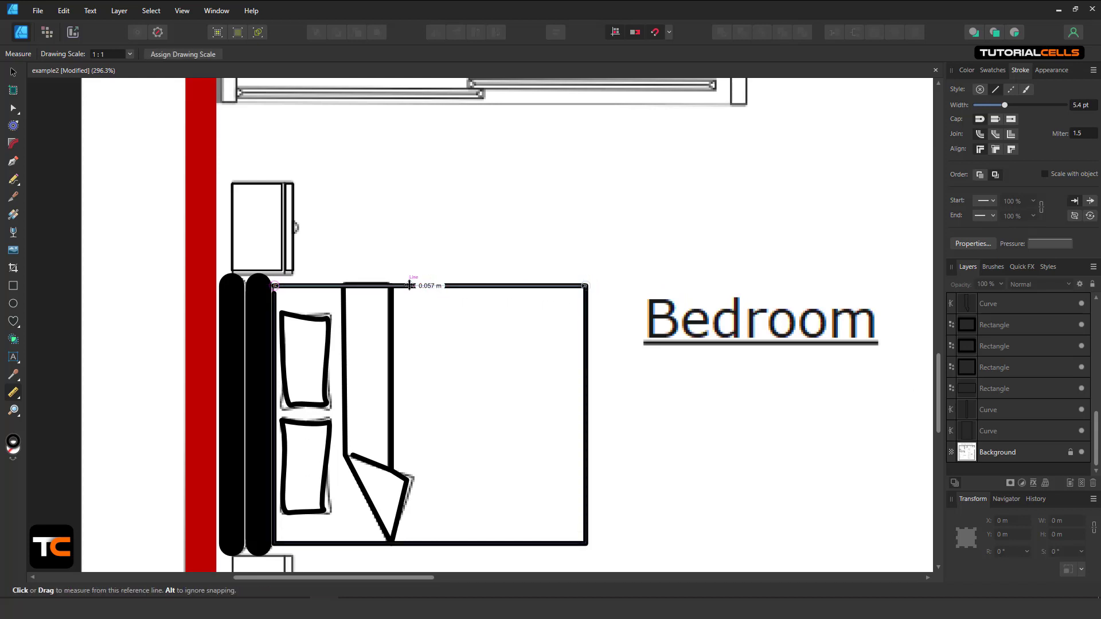
Assign a drawing scale from the bed measurement with a desired readout of 2 m.
click(210, 54)
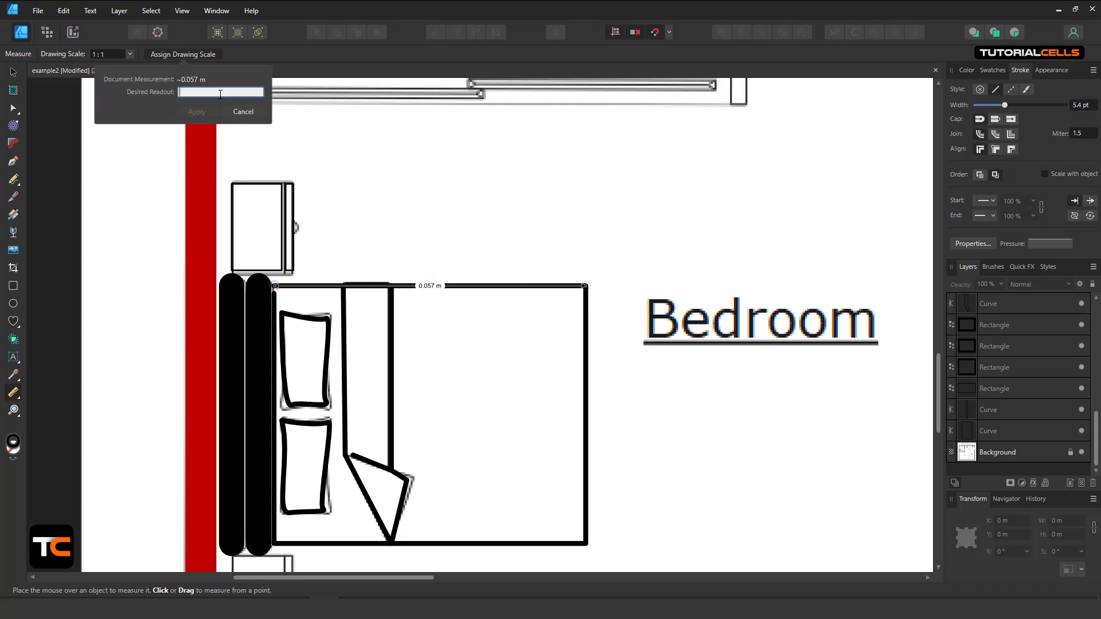
text(2)
click(198, 112)
Measure the apartment's inner width horizontally below the bed and sofa, from the left wall to the right wall.
scroll(423, 275, down, 5)
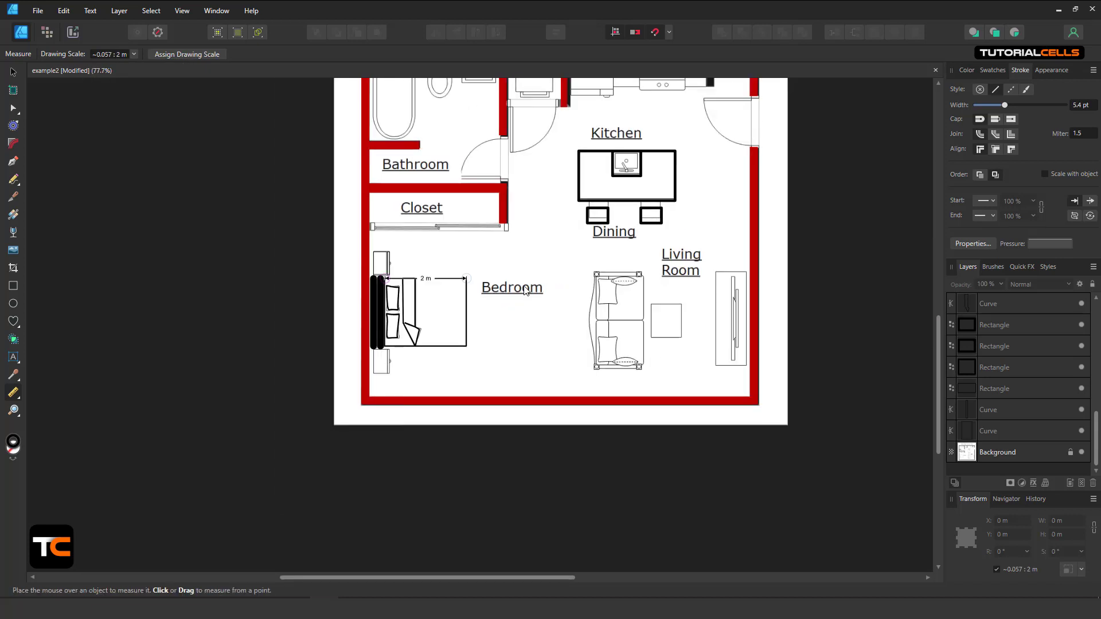
scroll(524, 290, up, 2)
scroll(525, 289, right, 1)
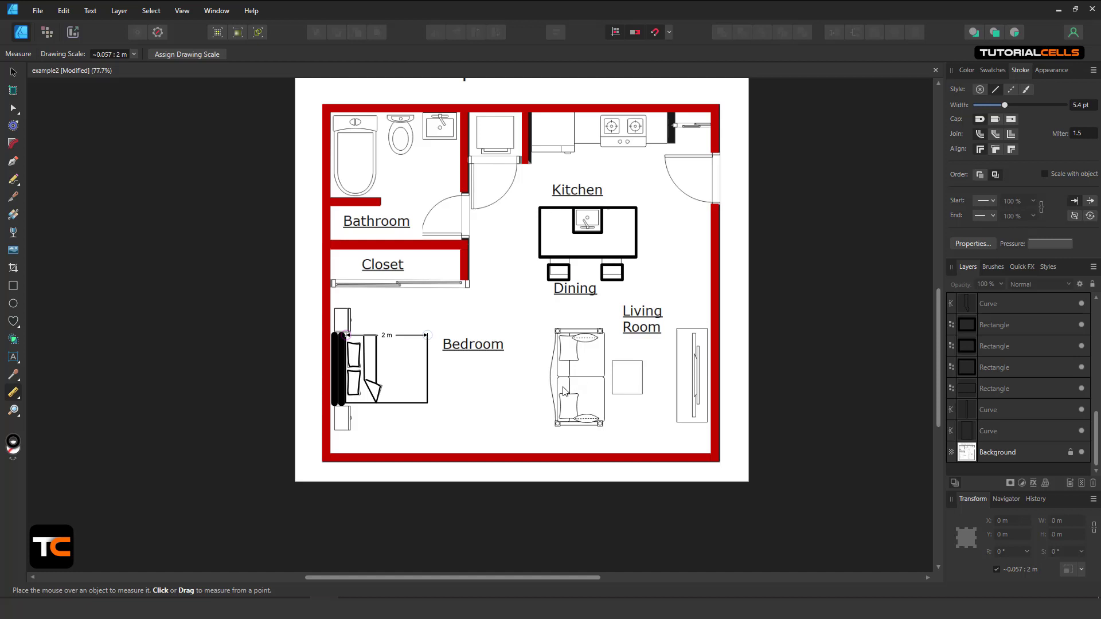
drag(332, 436, 712, 434)
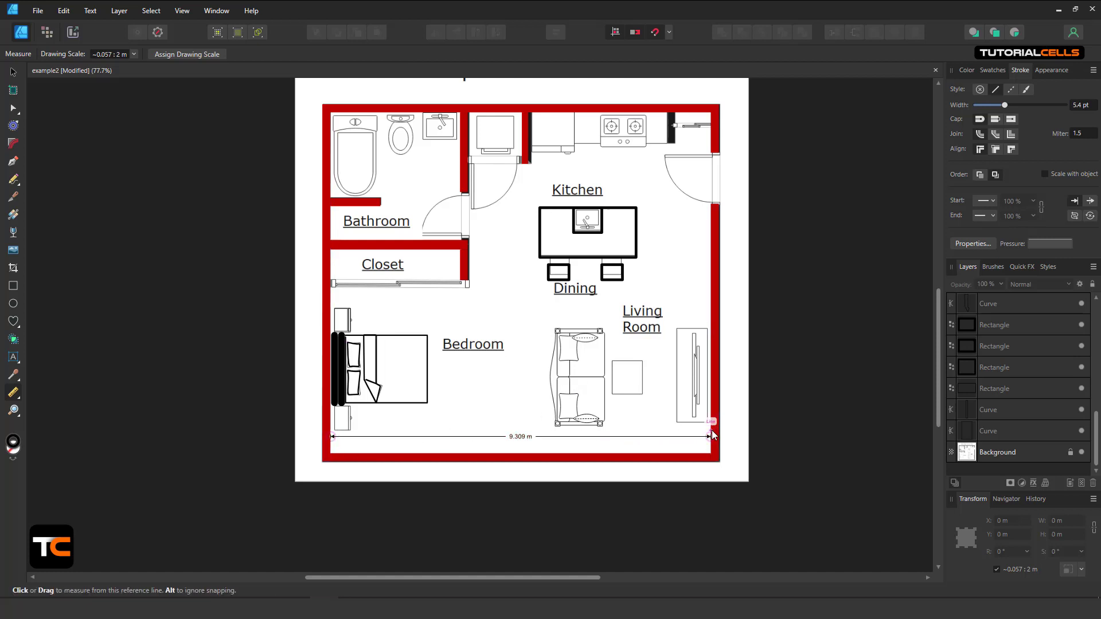
Undo the assigned drawing scale and remeasure the bed's length along its upper edge with the Measure Tool.
key(ctrl+z)
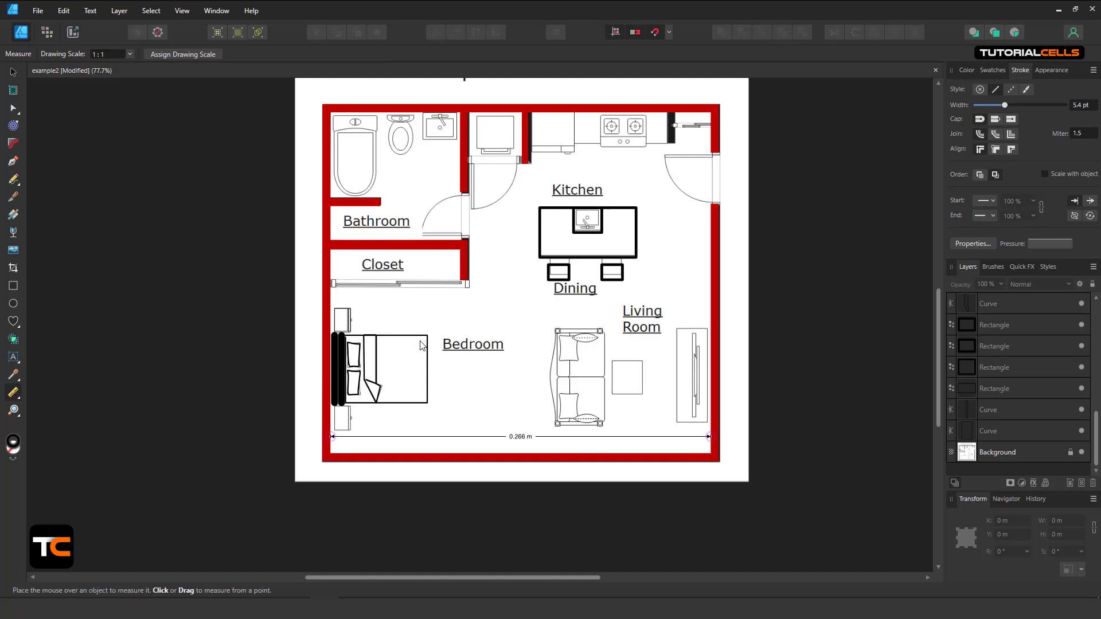
scroll(394, 346, up, 3)
drag(331, 332, 488, 328)
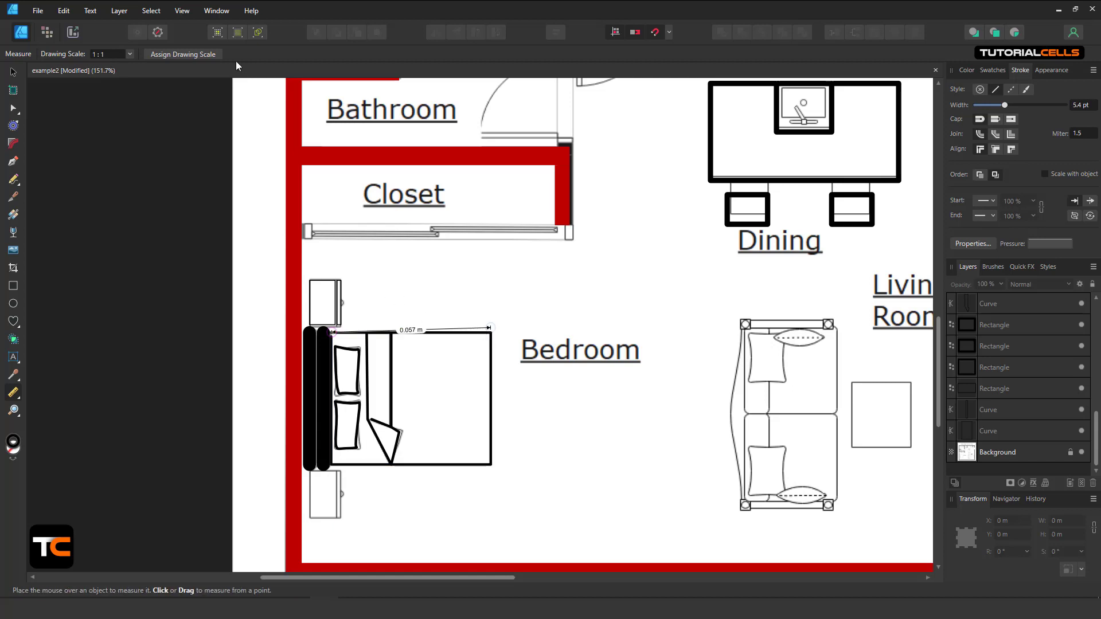
click(195, 55)
scroll(367, 331, up, 2)
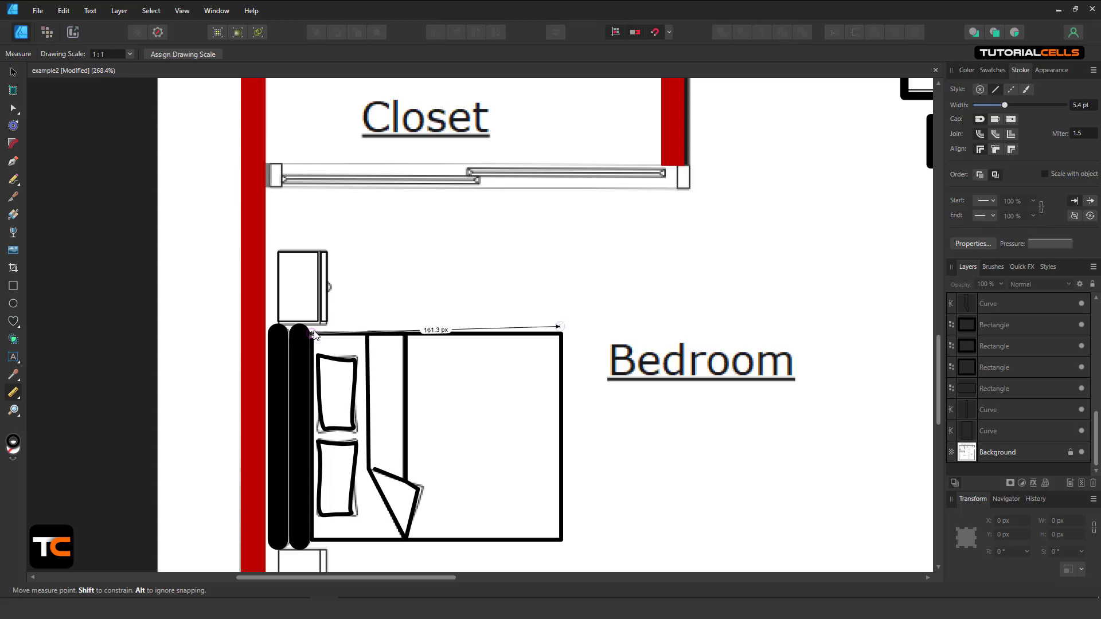
key(v)
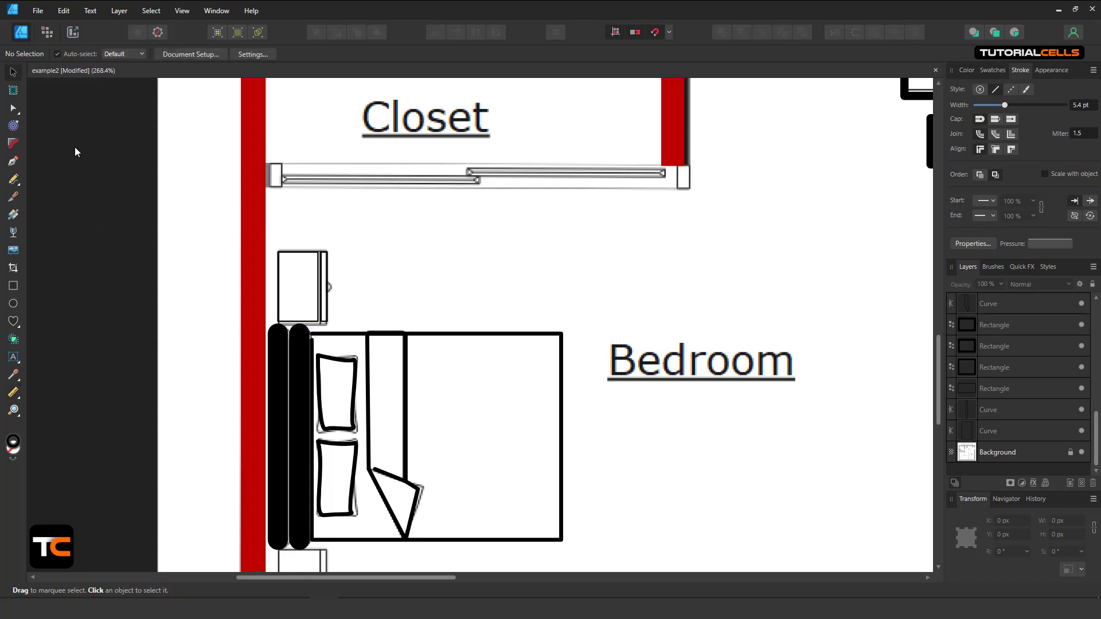
Set the document units to meters in the document setup.
scroll(230, 172, down, 2)
click(214, 54)
click(562, 218)
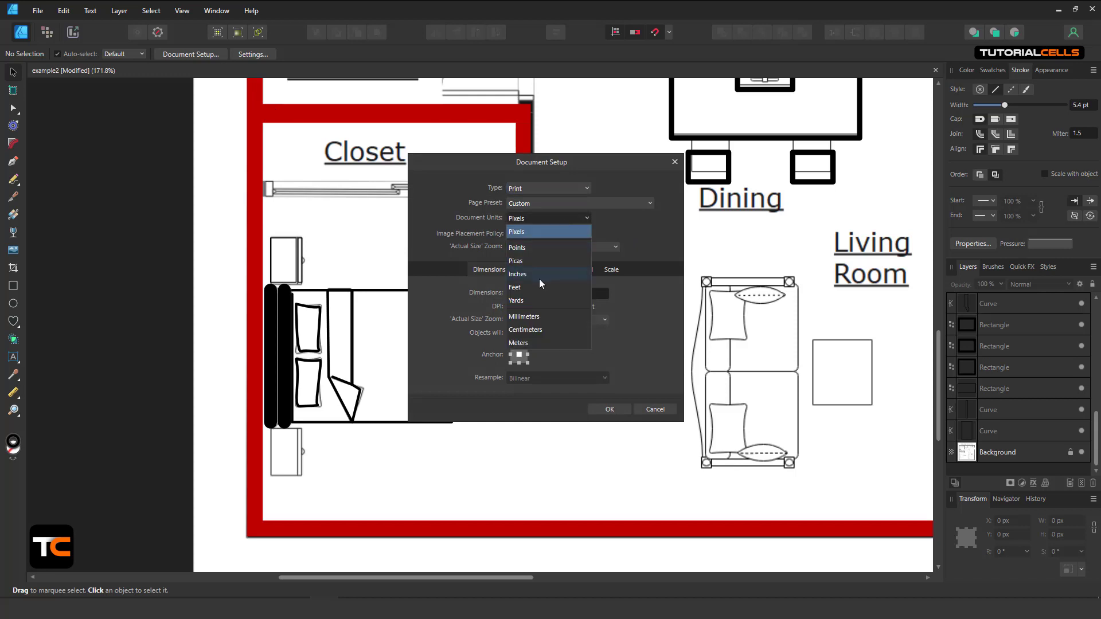
click(529, 344)
click(611, 383)
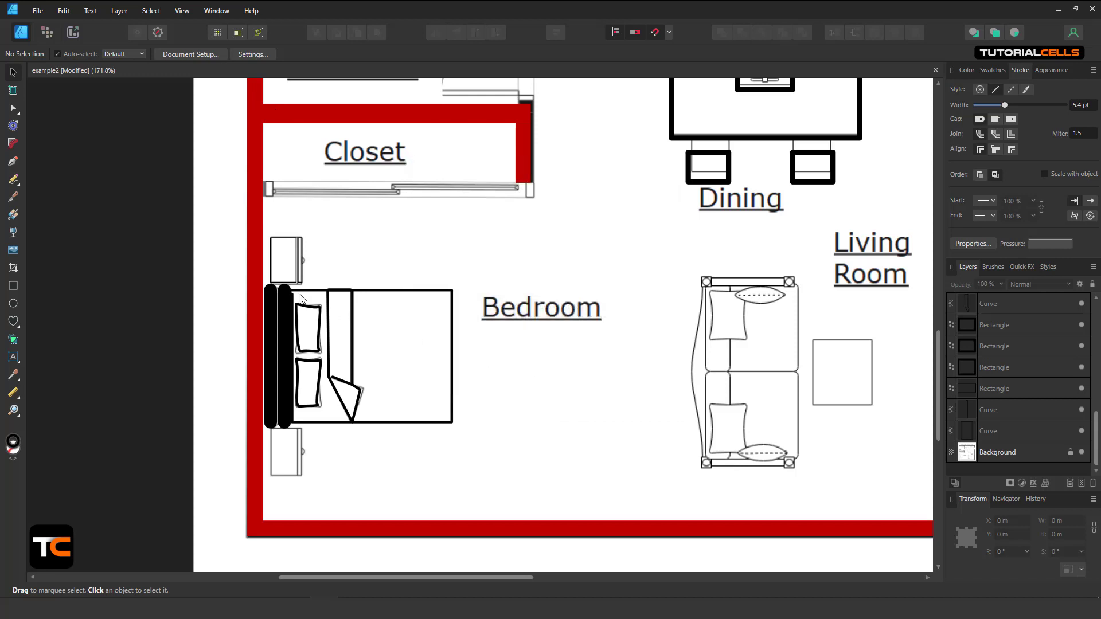
Measure the bed's upper edge with the Measure Tool and assign a drawing scale with a desired readout of 2 m.
click(13, 392)
scroll(293, 298, up, 3)
drag(290, 275, 538, 274)
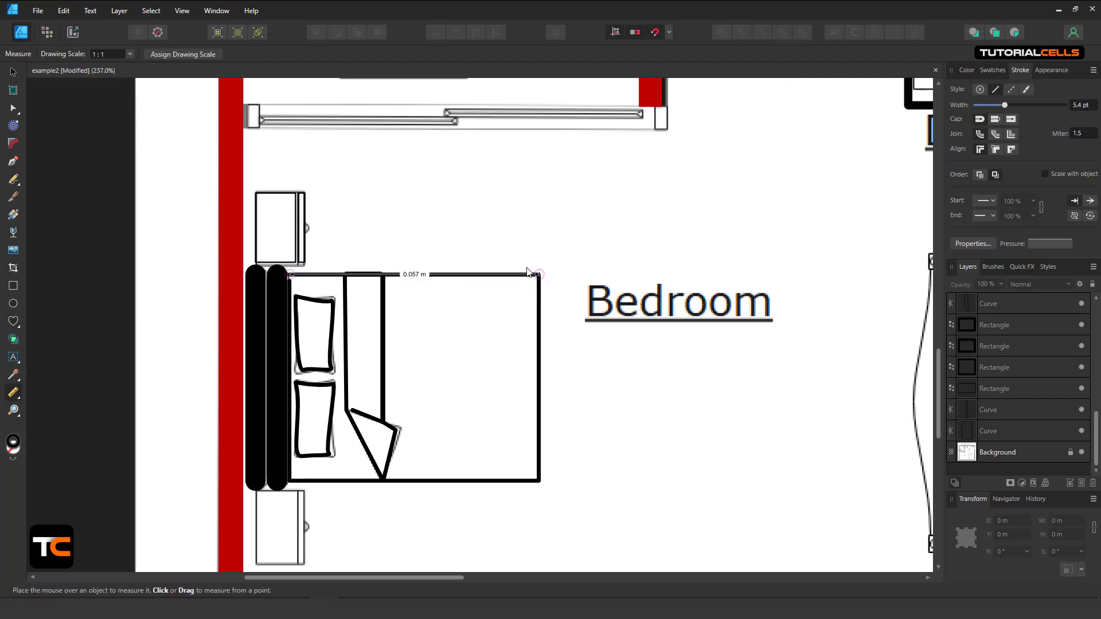
click(158, 55)
click(194, 94)
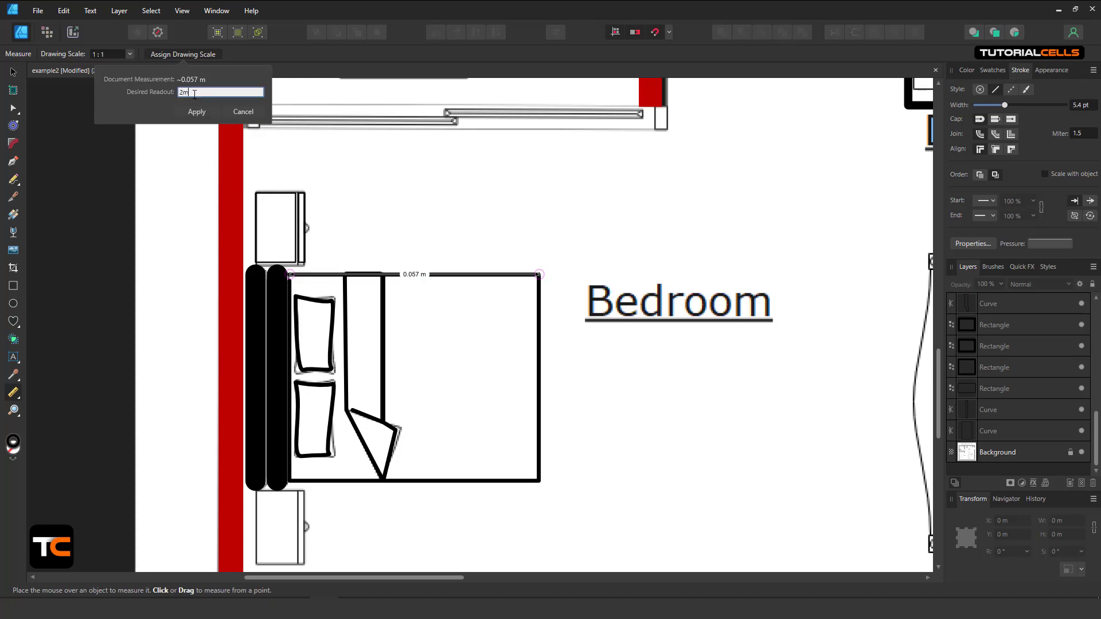
click(197, 111)
Measure the kitchen island's length along its upper edge and its depth along its left edge with the Measure Tool.
scroll(654, 173, down, 3)
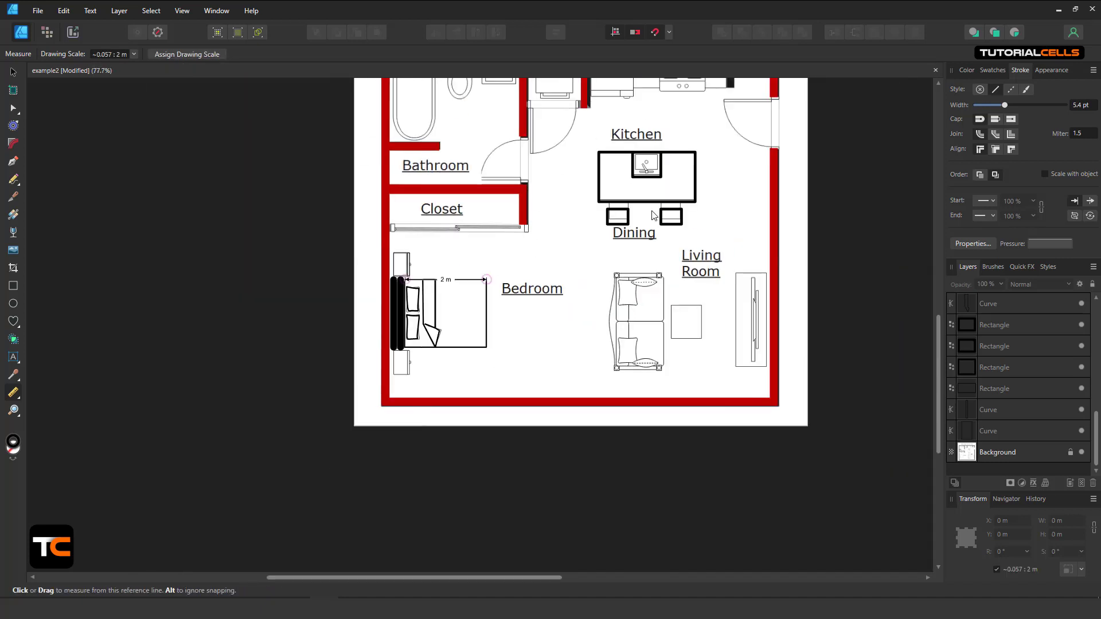
scroll(580, 319, up, 2)
scroll(639, 277, up, 3)
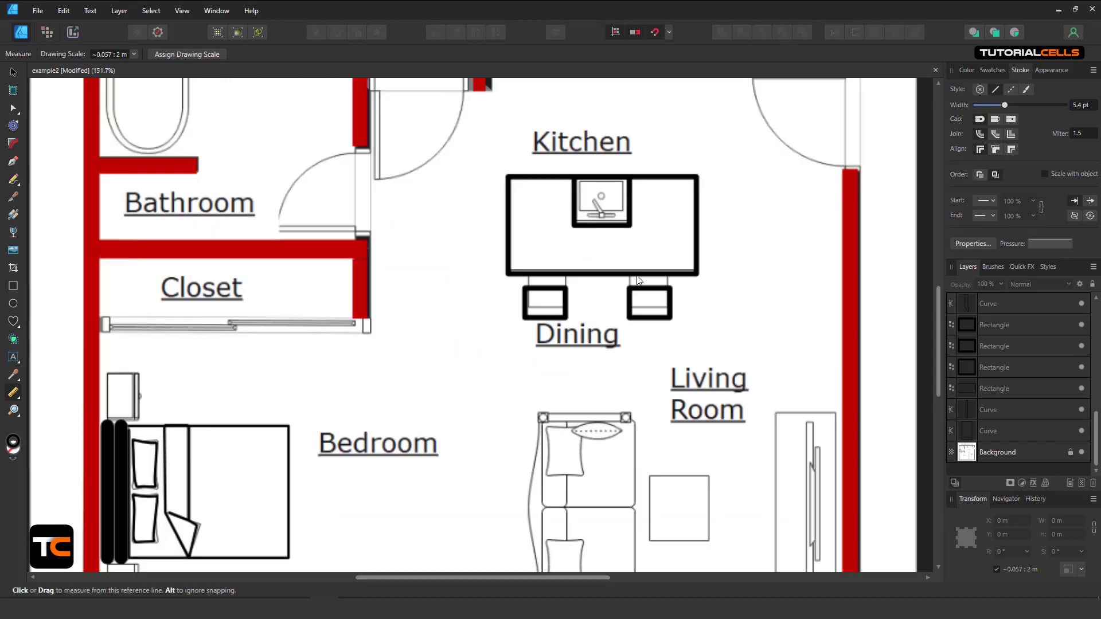
scroll(633, 277, up, 4)
scroll(573, 258, down, 2)
scroll(551, 298, down, 2)
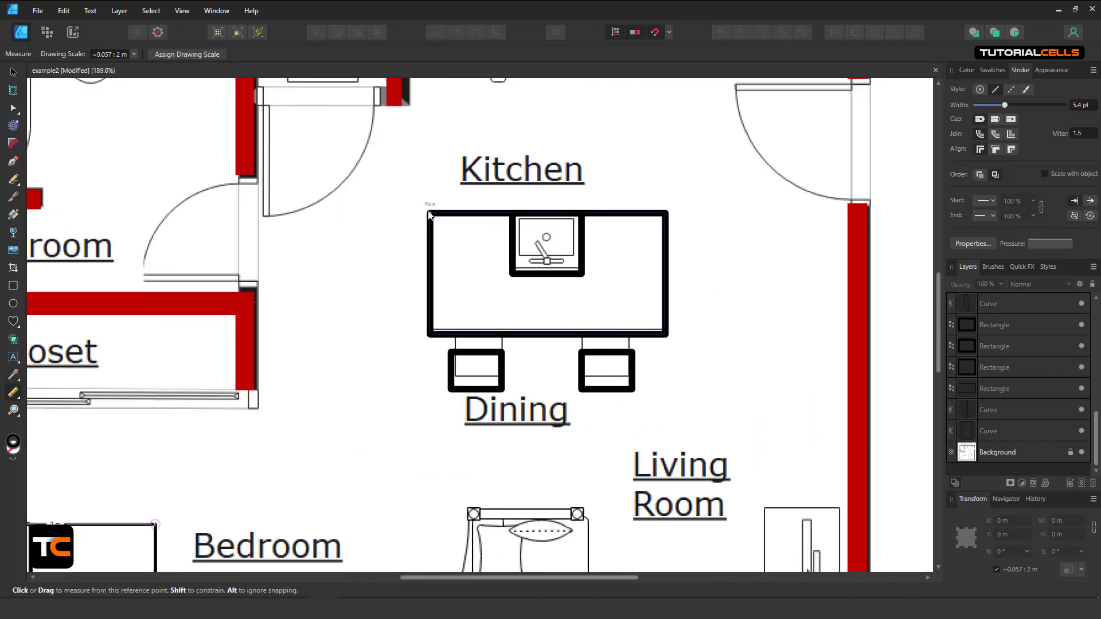
drag(428, 213, 664, 218)
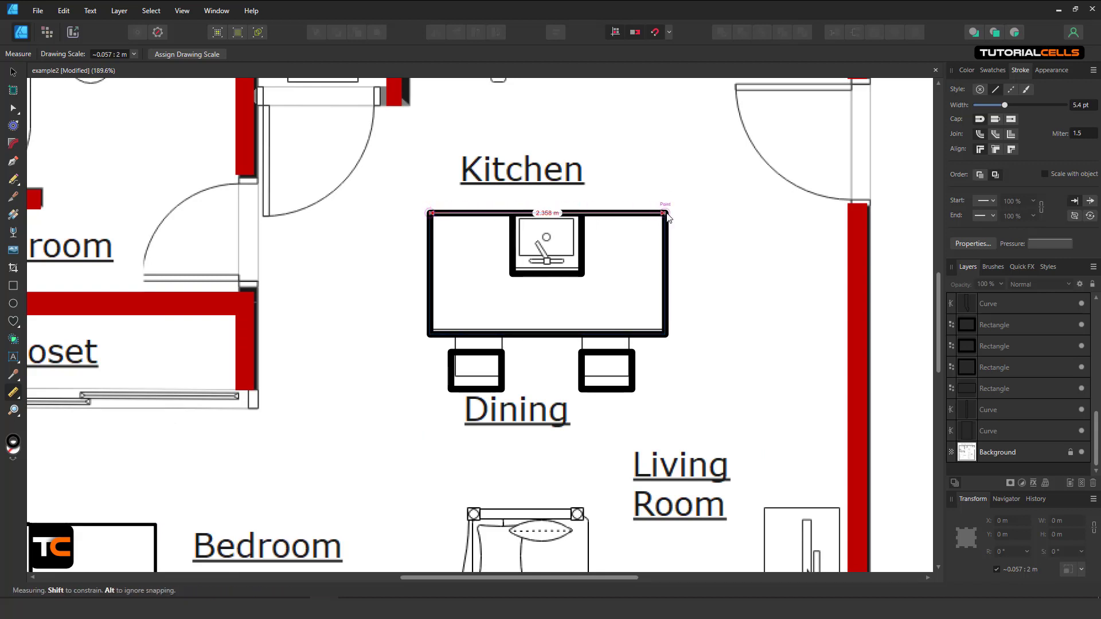
drag(429, 212, 431, 343)
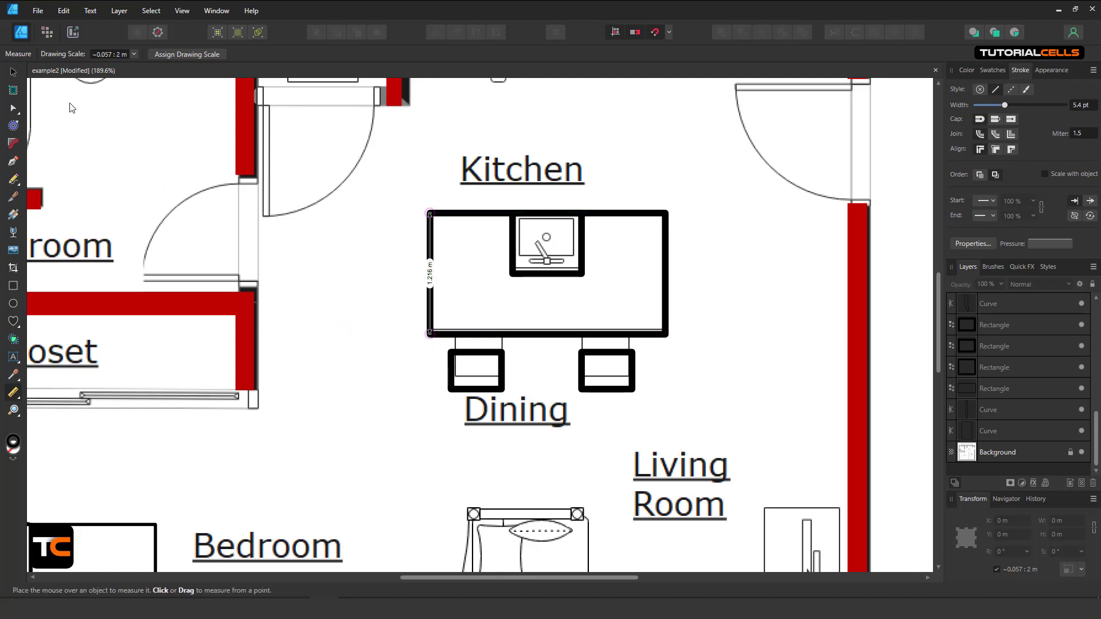
Measure the area and perimeter of the right dining chair with the Area Tool.
click(14, 72)
scroll(381, 295, down, 3)
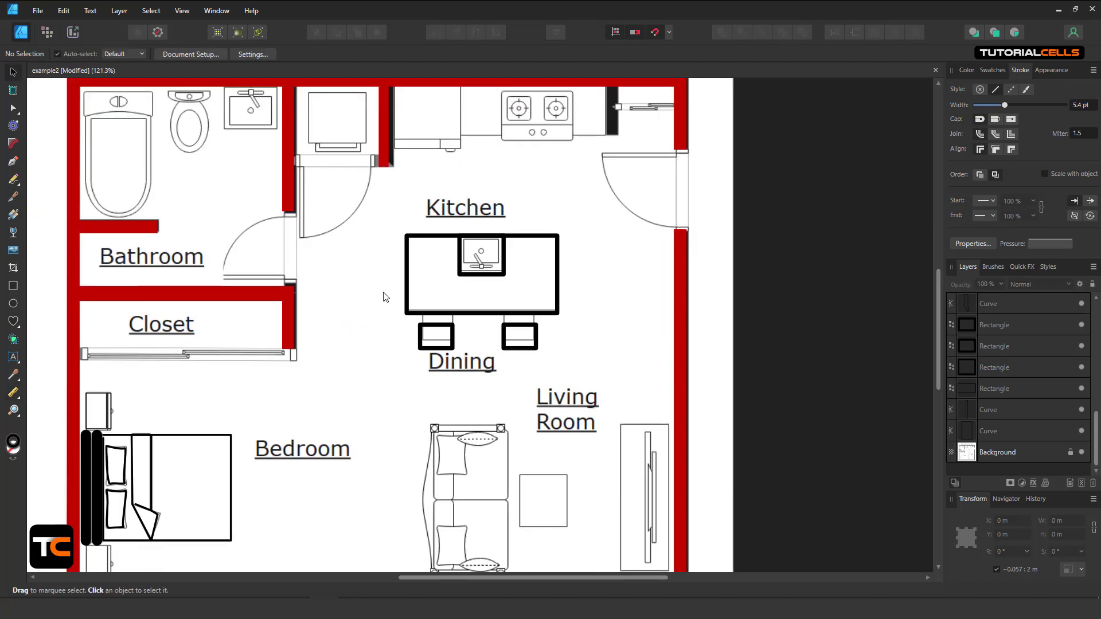
scroll(386, 395, down, 2)
scroll(493, 350, up, 5)
scroll(495, 350, down, 2)
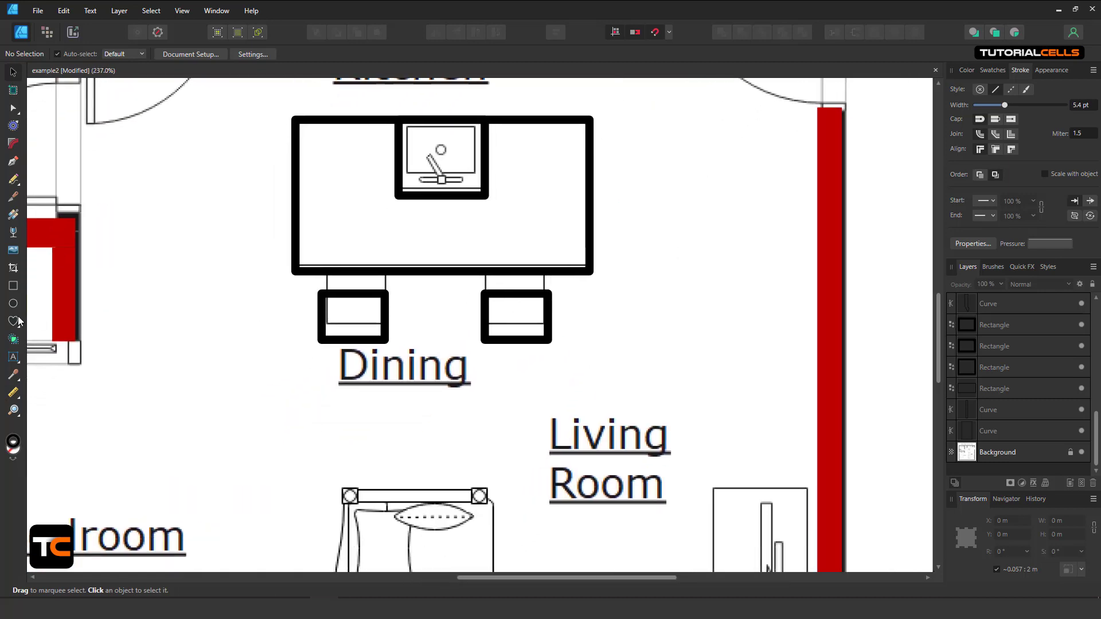
click(15, 403)
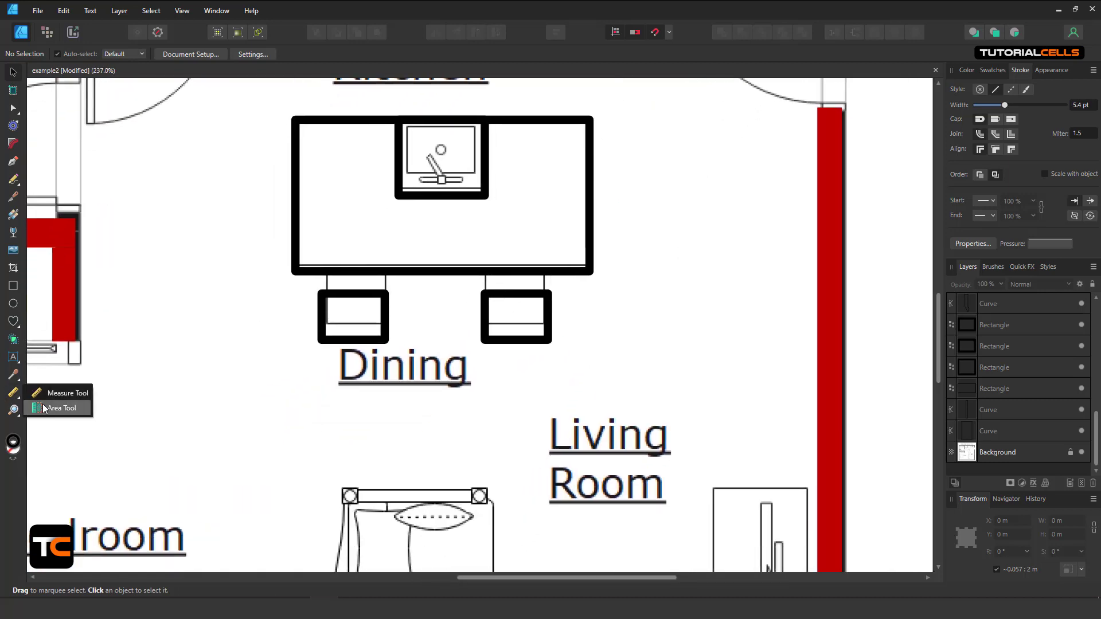
click(58, 409)
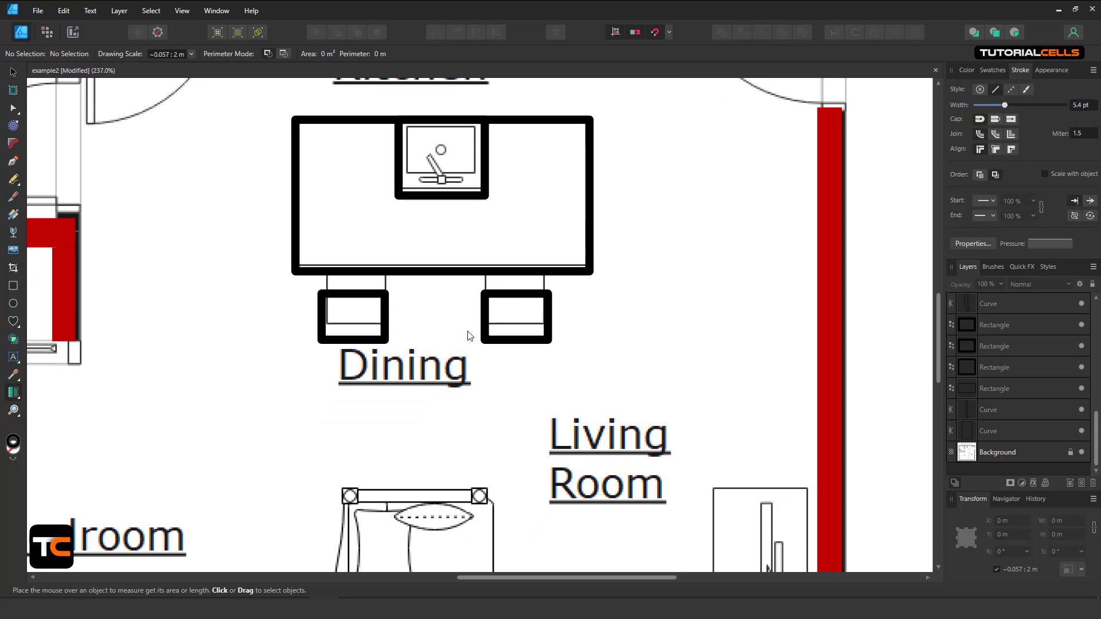
click(492, 331)
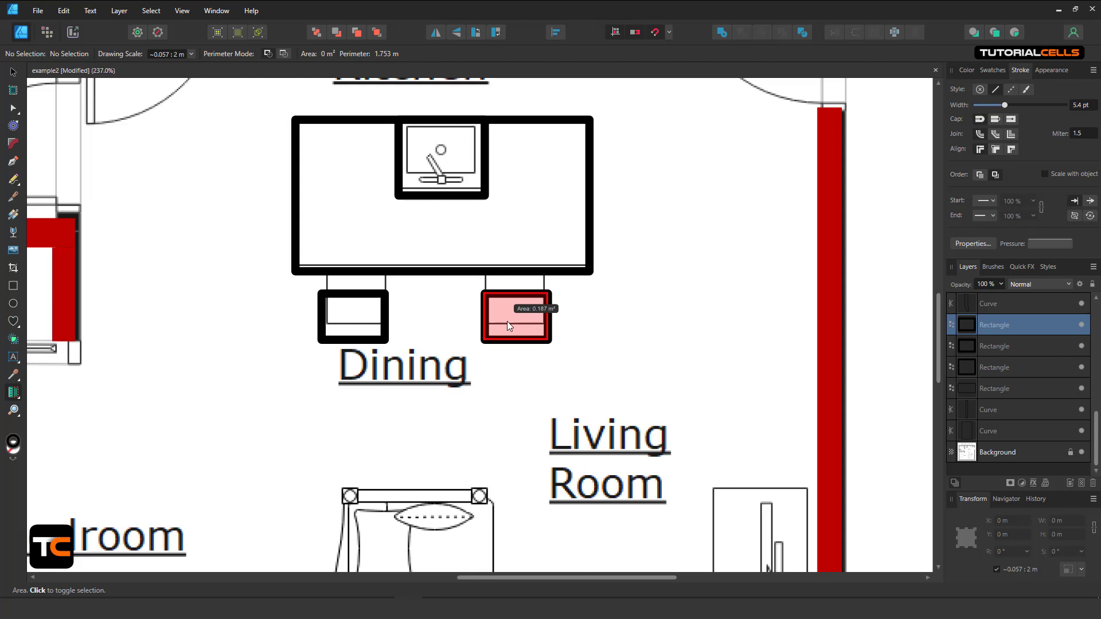
click(507, 321)
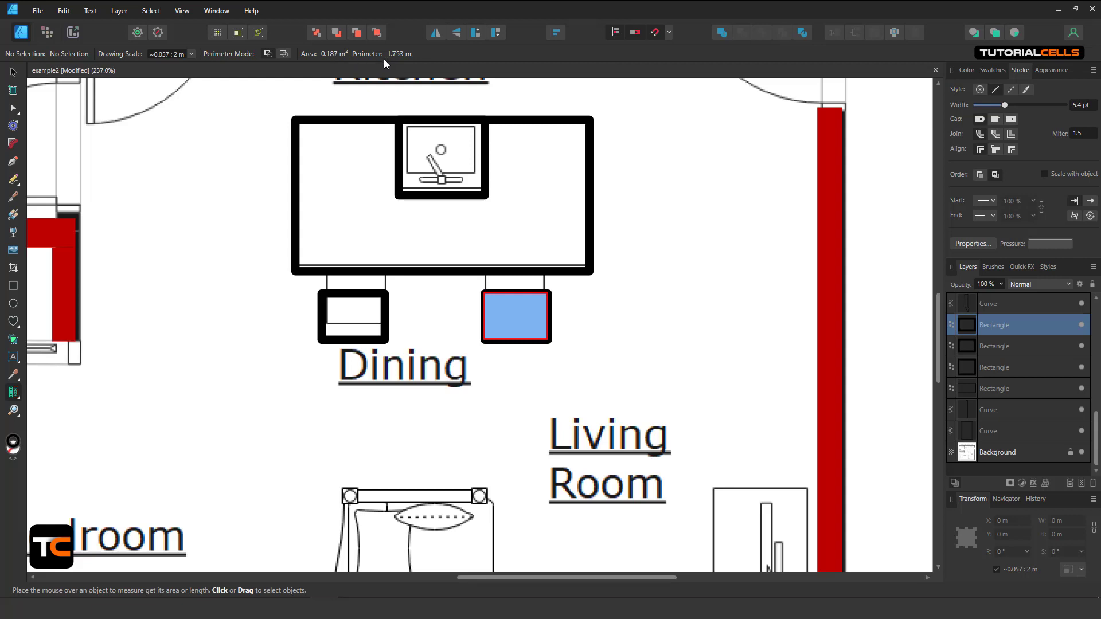
Exclude the right dining chair's filled area from the Area Tool measurement and include it again.
mouse_move(485, 291)
mouse_move(496, 342)
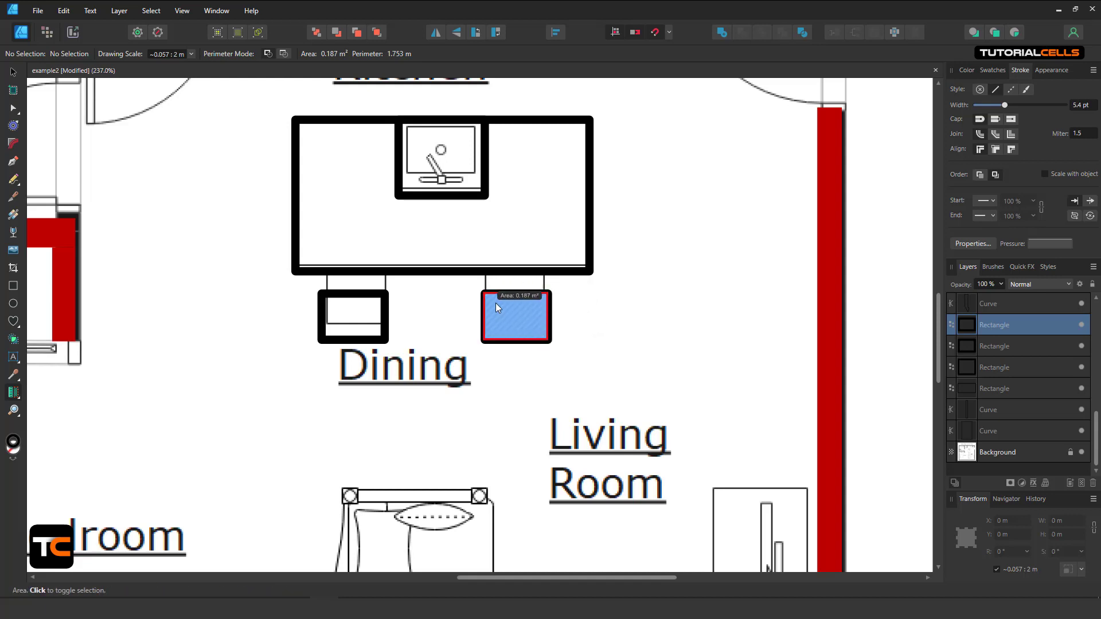
click(518, 314)
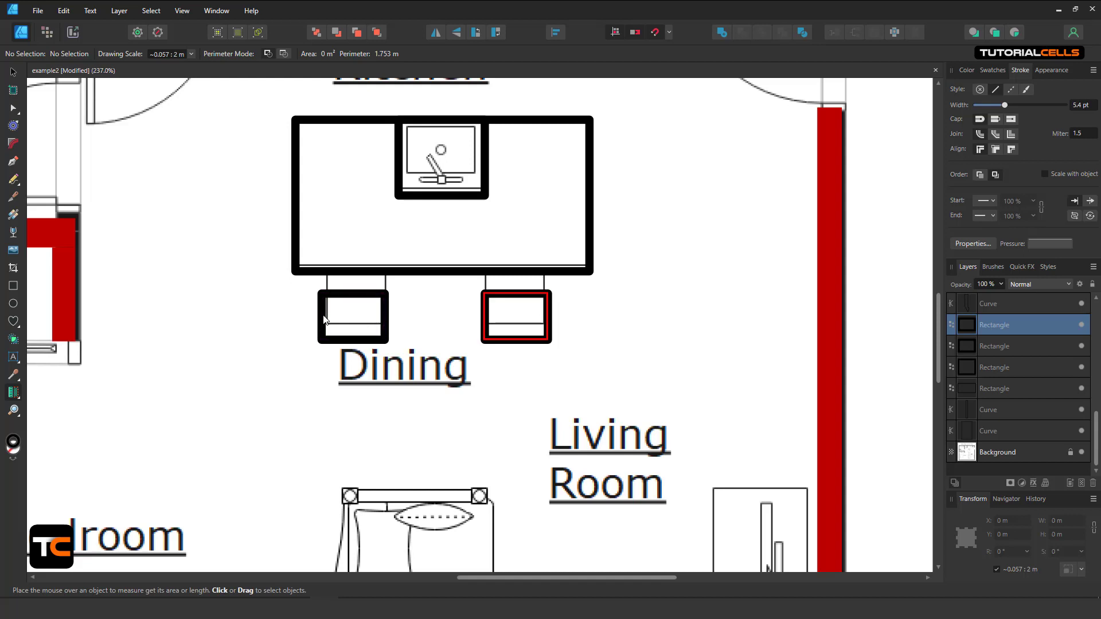
click(531, 308)
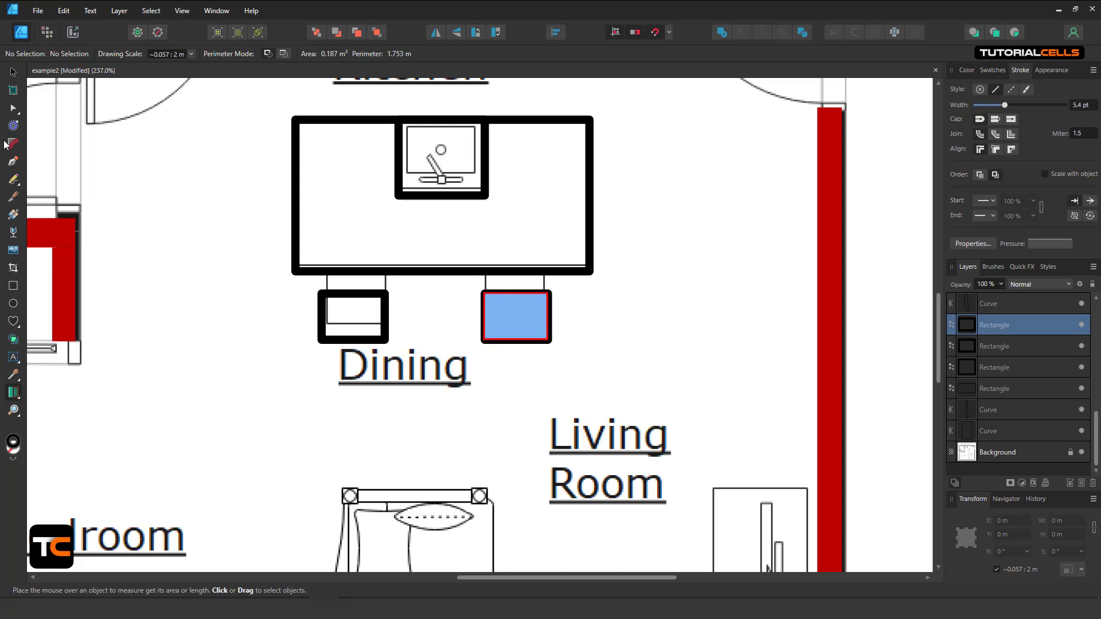
Select the left dining chair's rectangle and measure its area with the Area Tool.
click(14, 71)
click(320, 307)
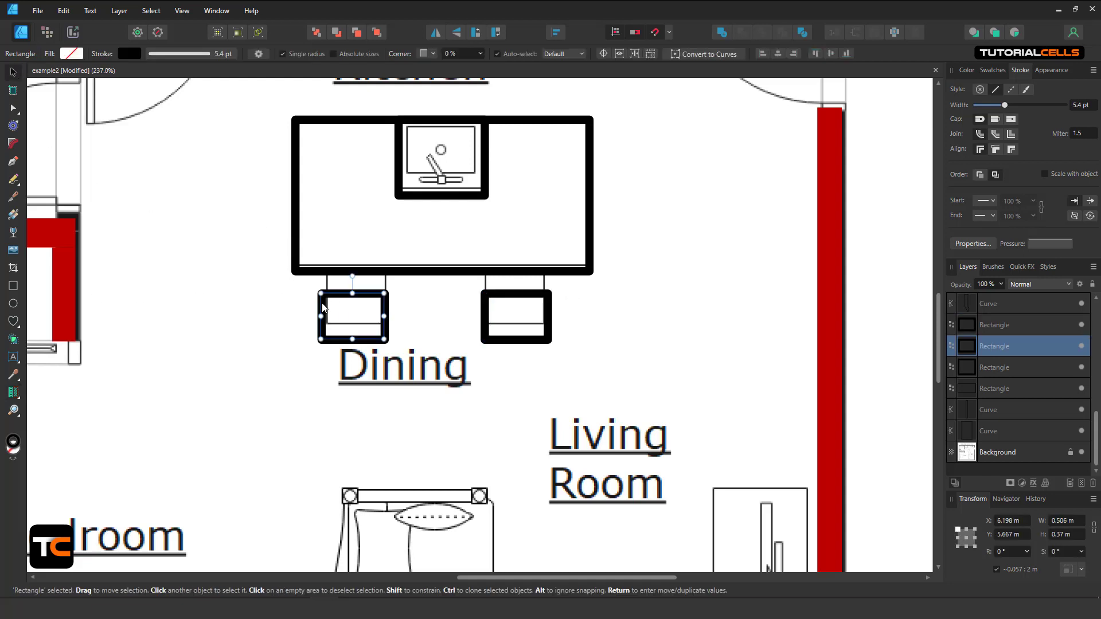
click(14, 392)
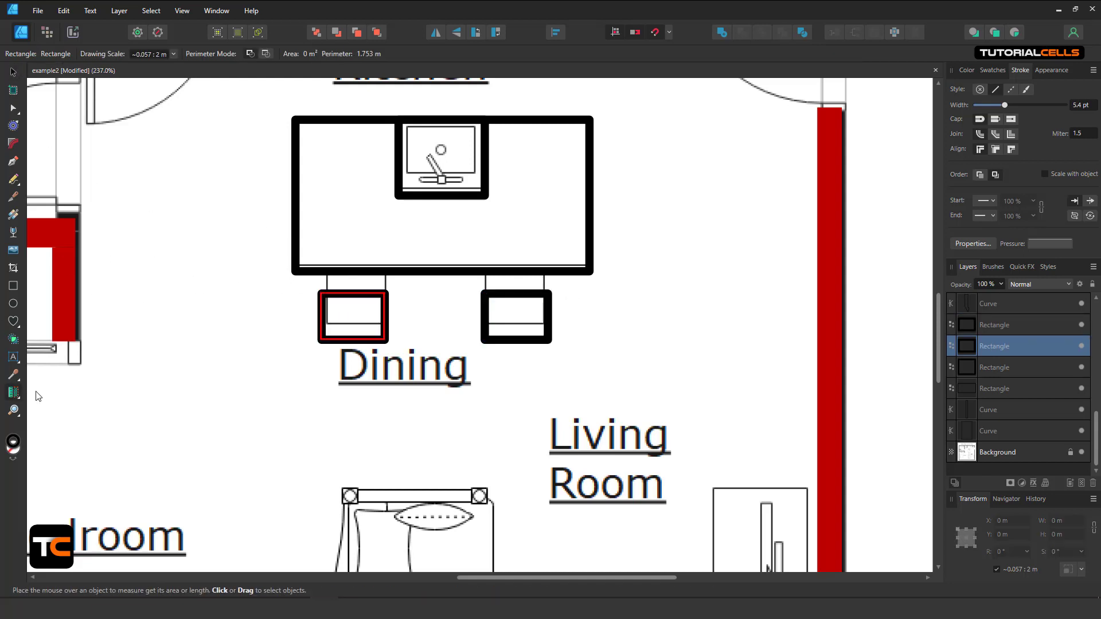
click(329, 318)
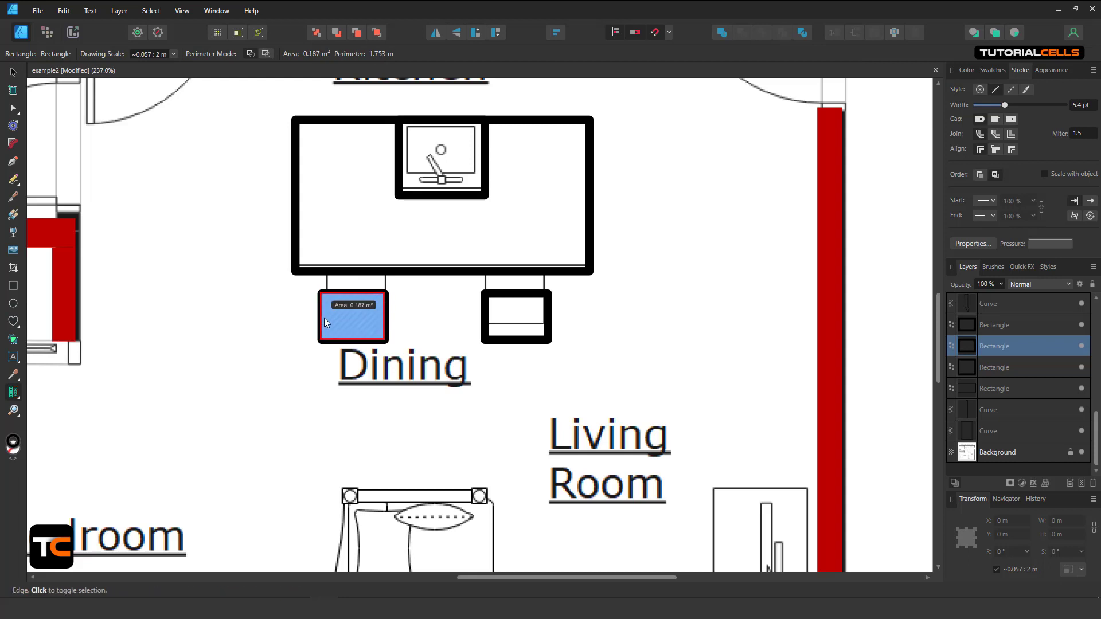
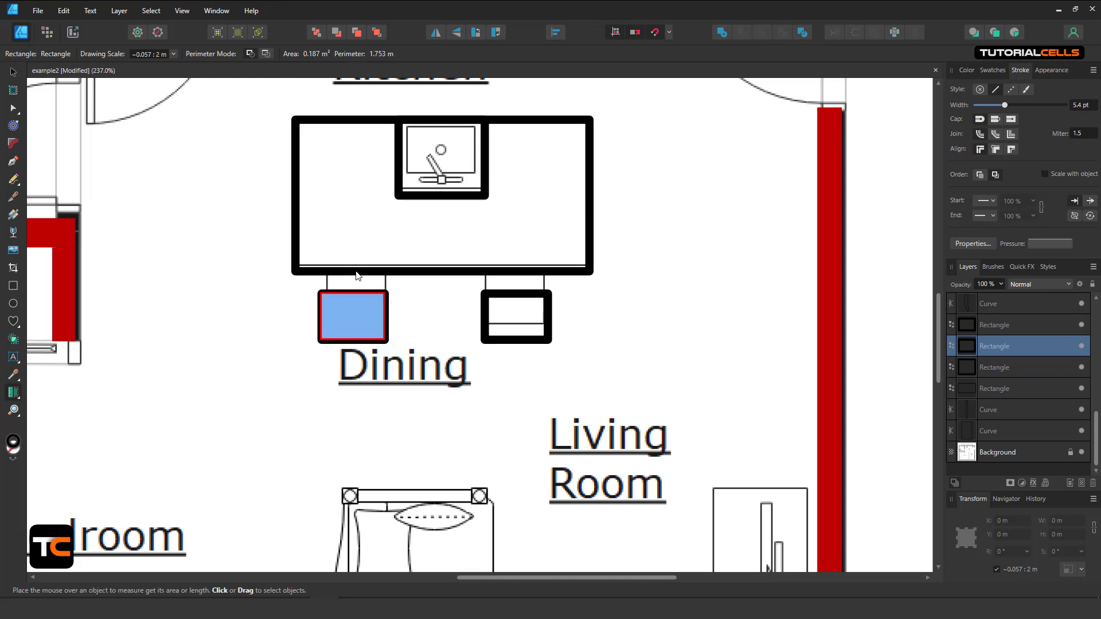
Select the kitchen island's outer rectangle and measure its area with the Area Tool.
click(12, 73)
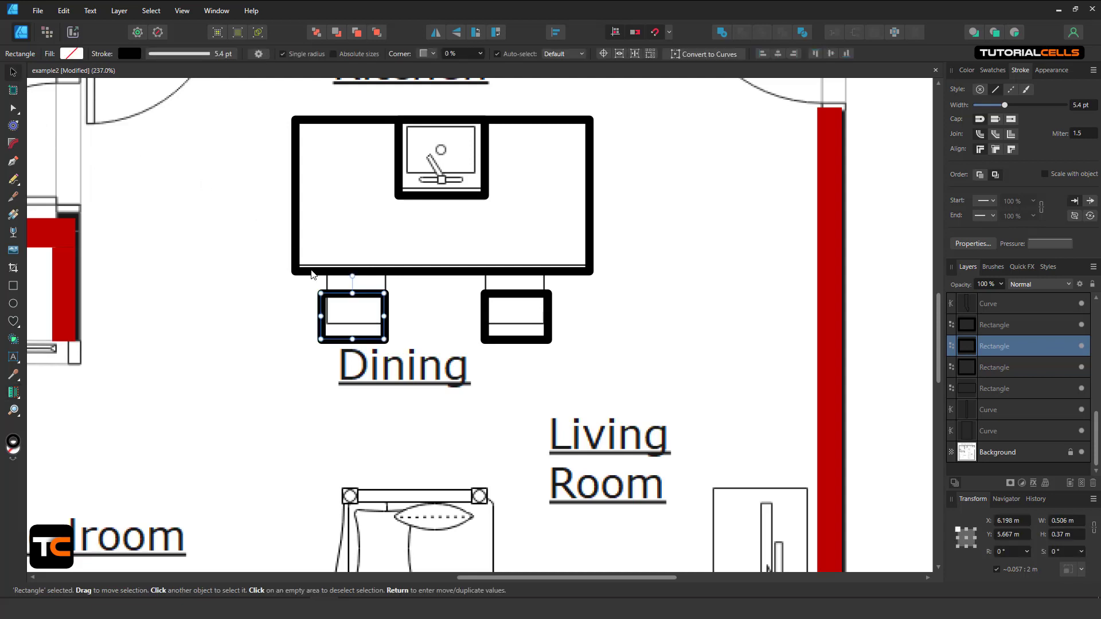
click(314, 274)
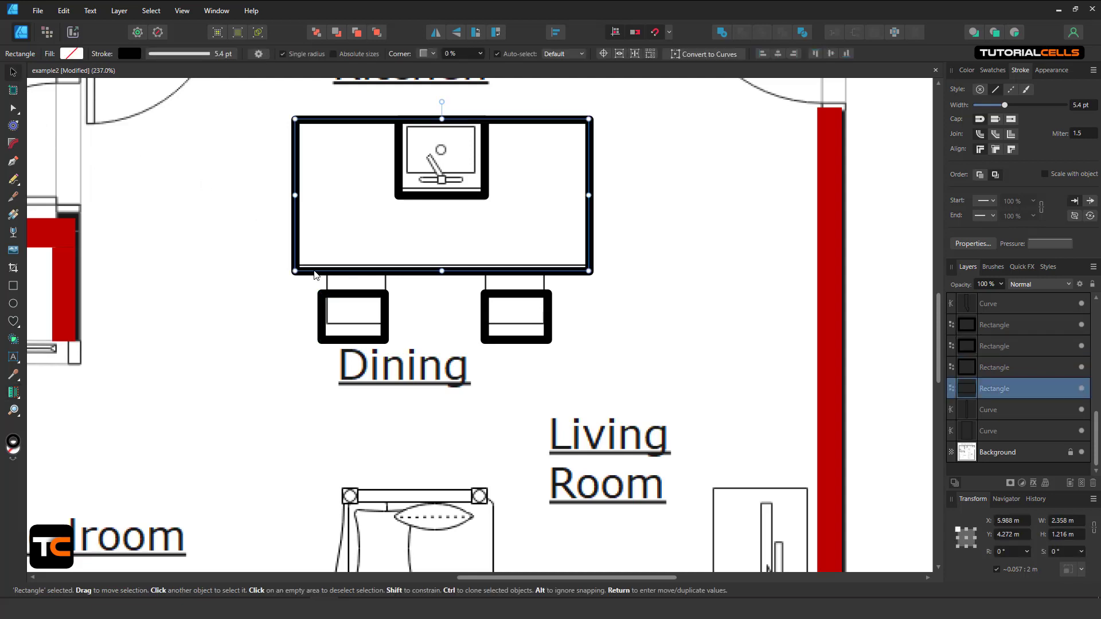
click(14, 394)
click(325, 241)
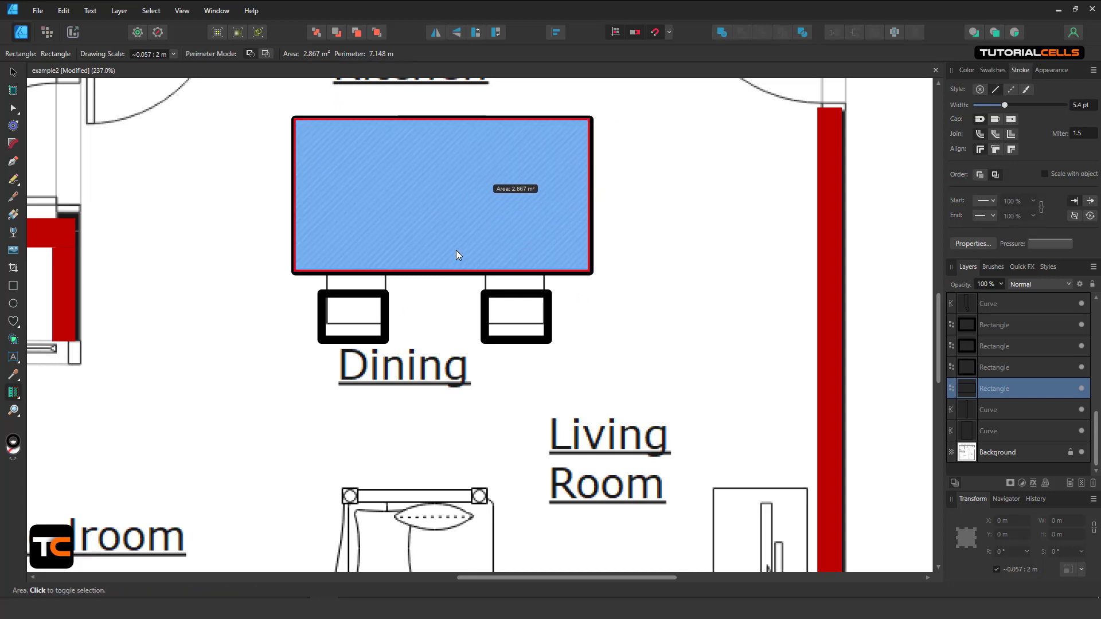
Exclude all four edges of the kitchen island one by one from the perimeter measurement, keeping its area included.
scroll(430, 245, down, 2)
scroll(427, 246, up, 4)
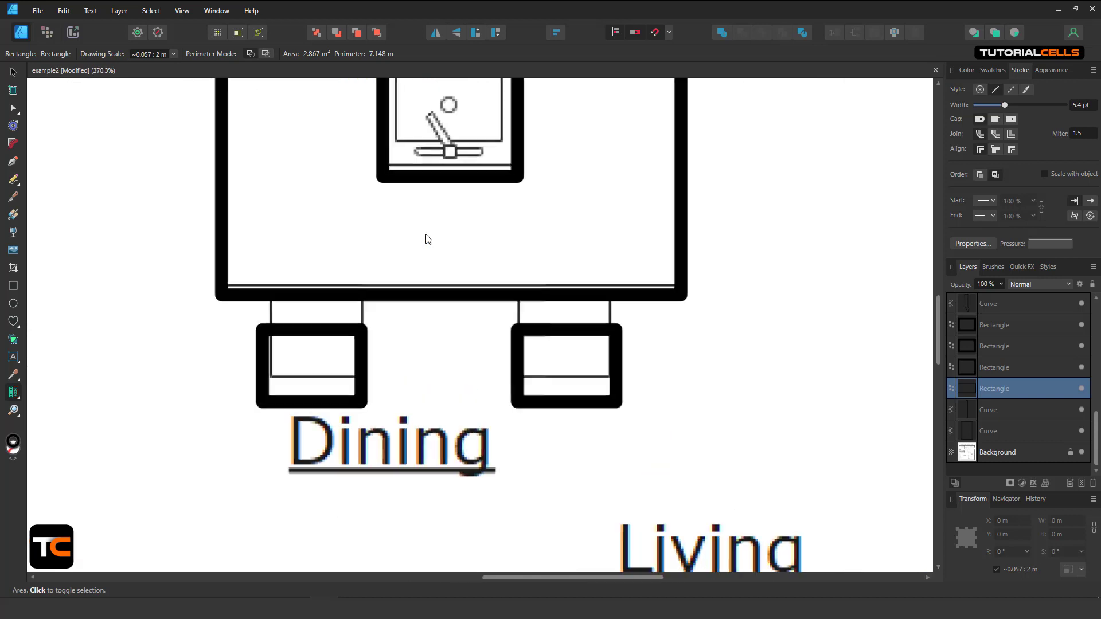
drag(412, 246, 459, 312)
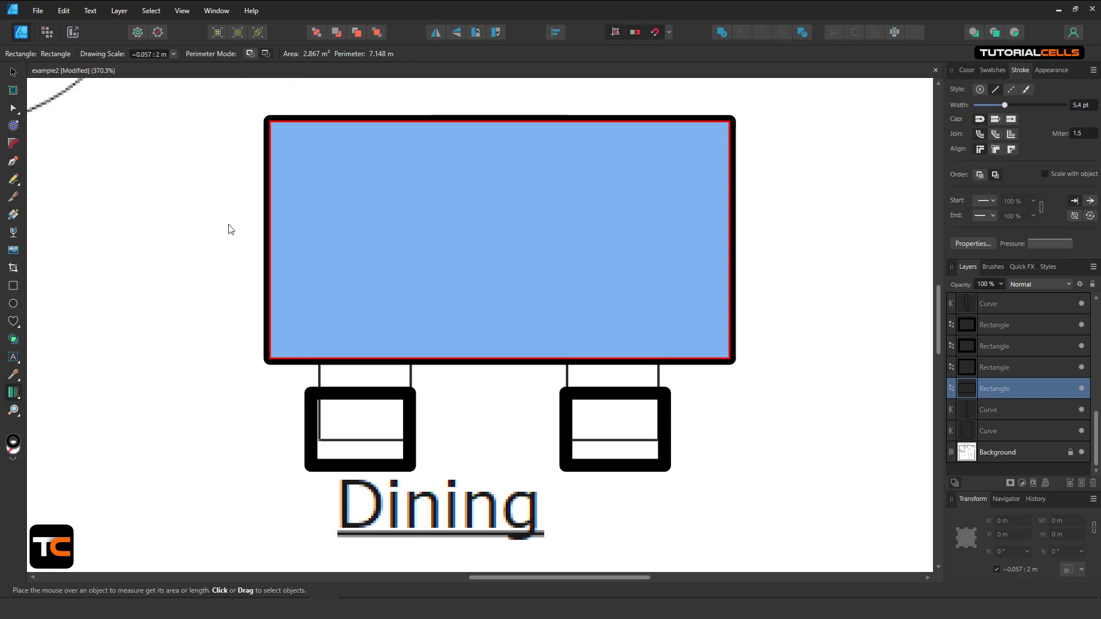
click(272, 240)
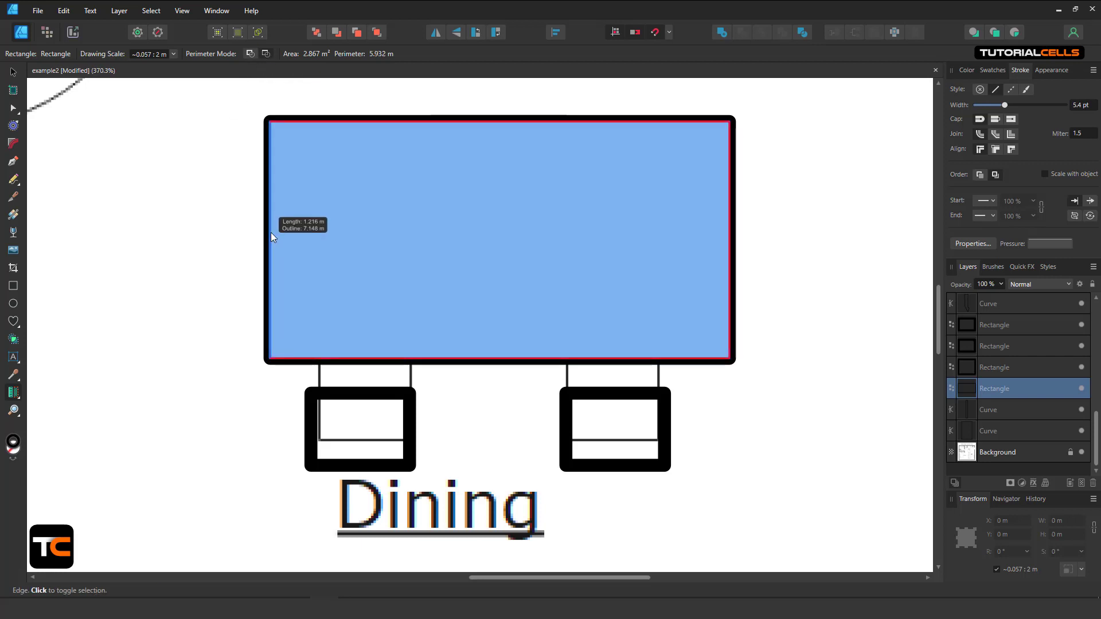
click(292, 363)
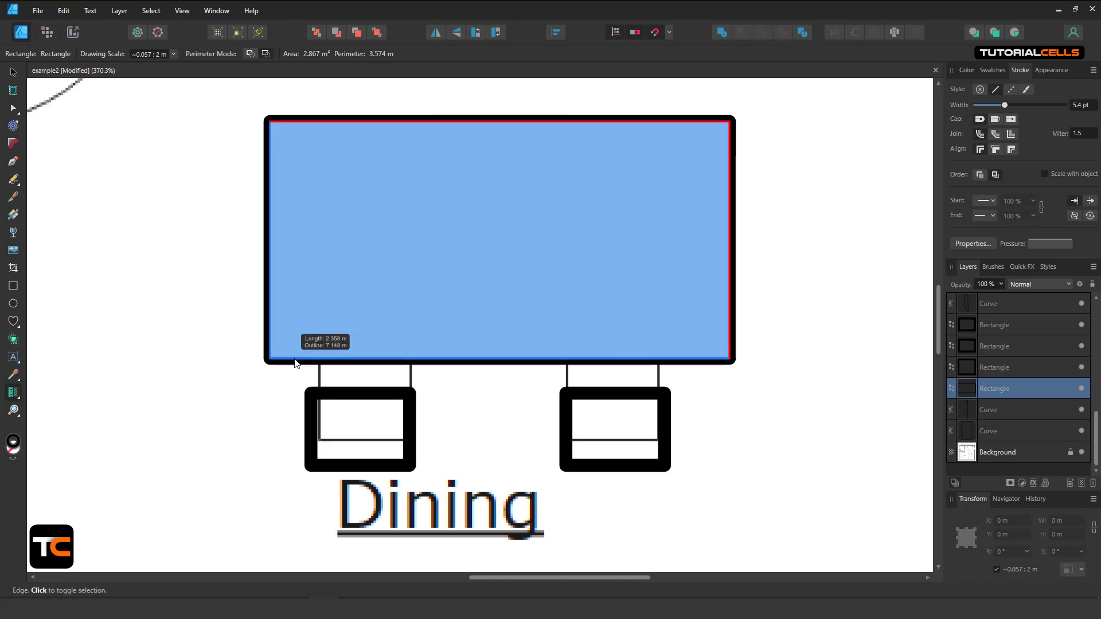
click(729, 238)
click(670, 121)
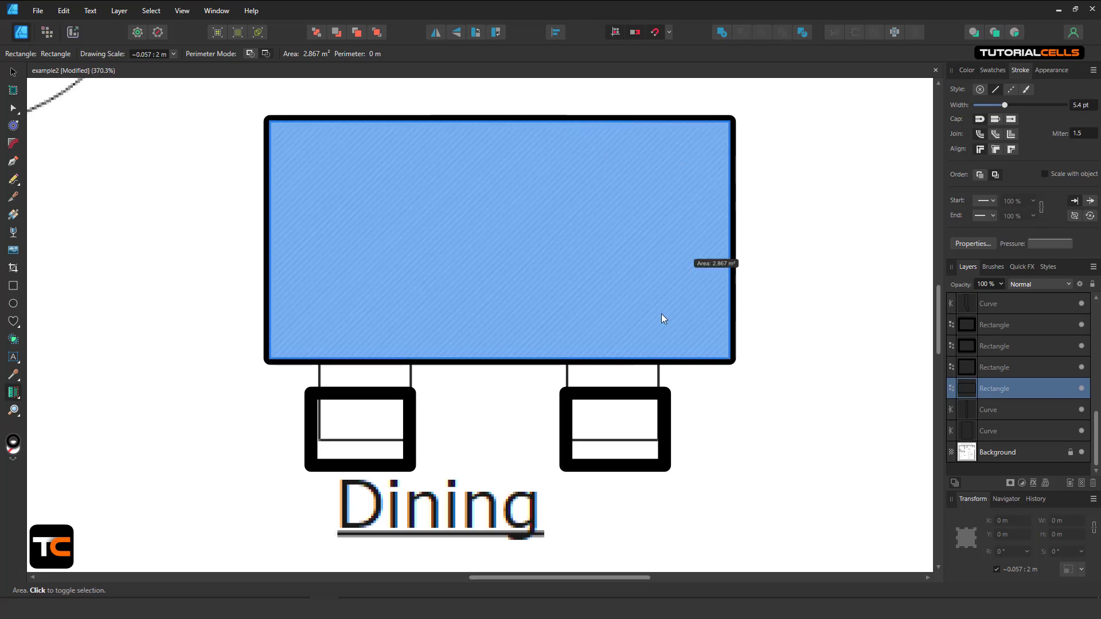
Include the island's left edge in the perimeter and compare whole-outline perimeter mode with single-segment mode, ending on single segments.
click(269, 330)
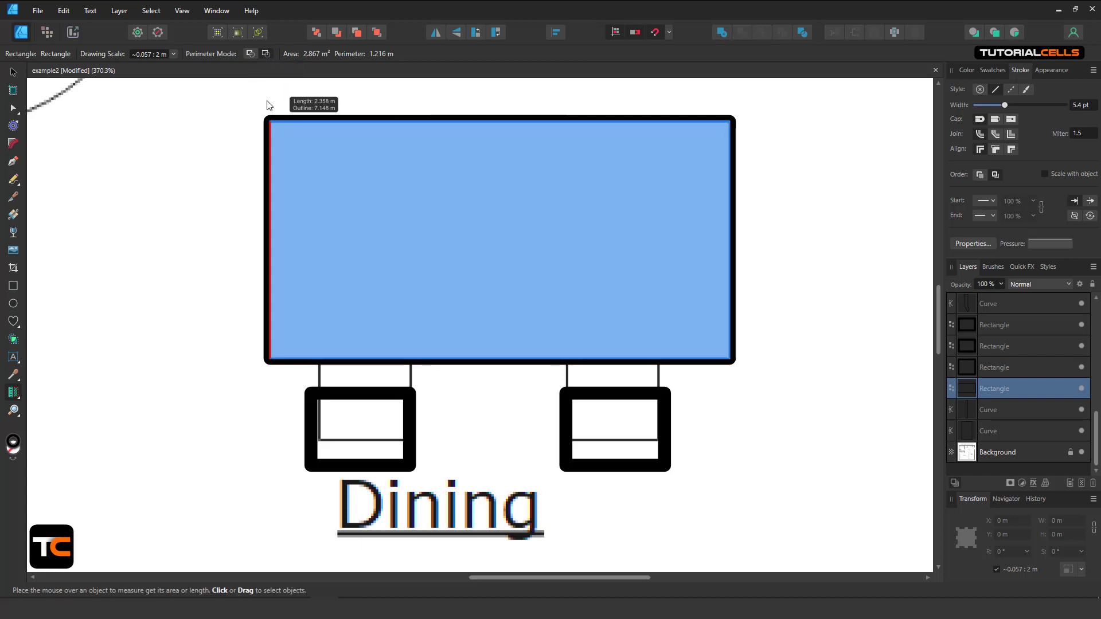
click(249, 55)
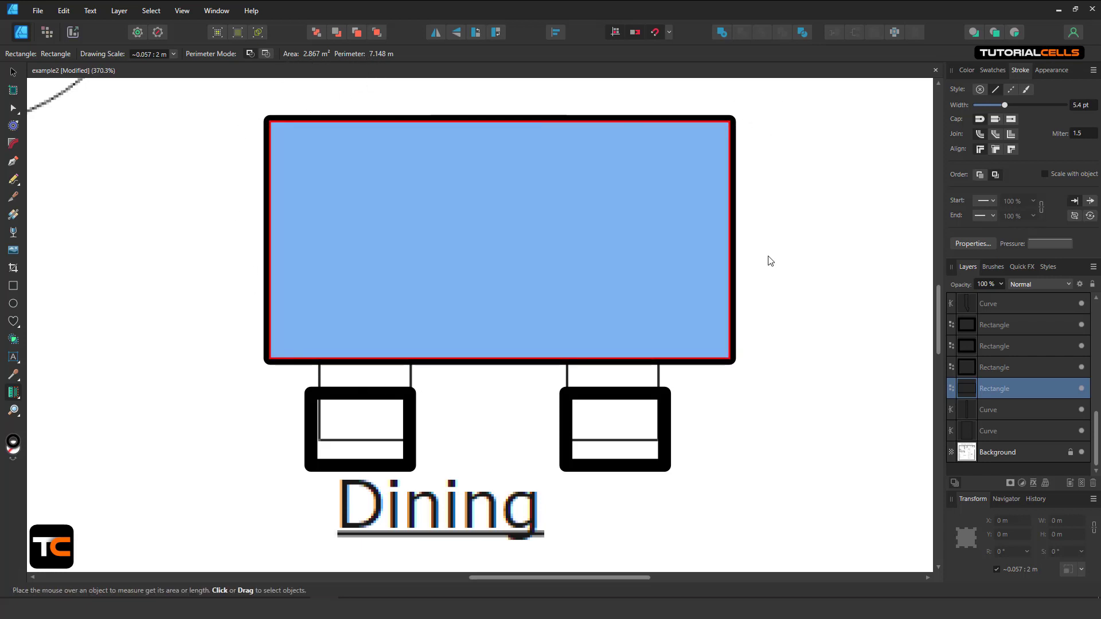
mouse_move(388, 316)
click(263, 54)
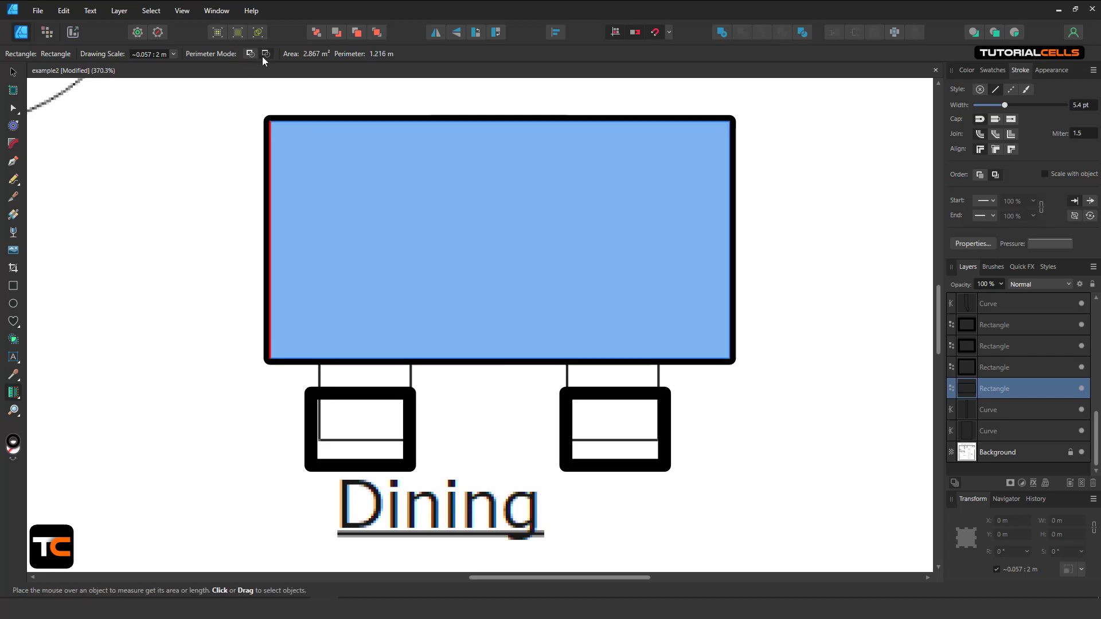
Add the island's upper edge to the perimeter measurement and exclude both the upper and left edges again.
click(301, 121)
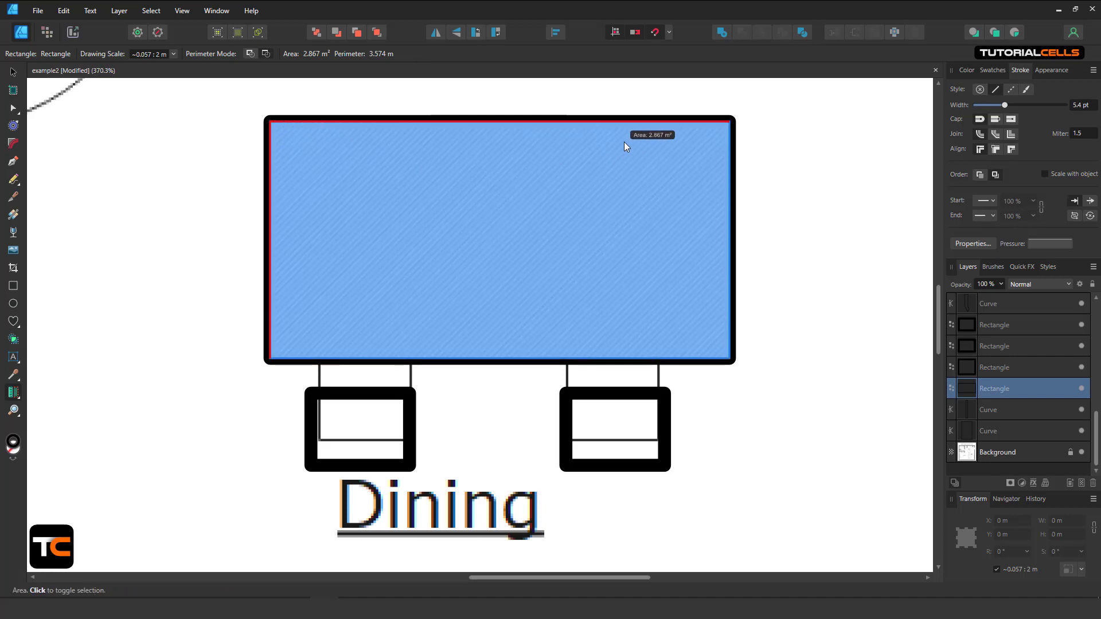
click(610, 119)
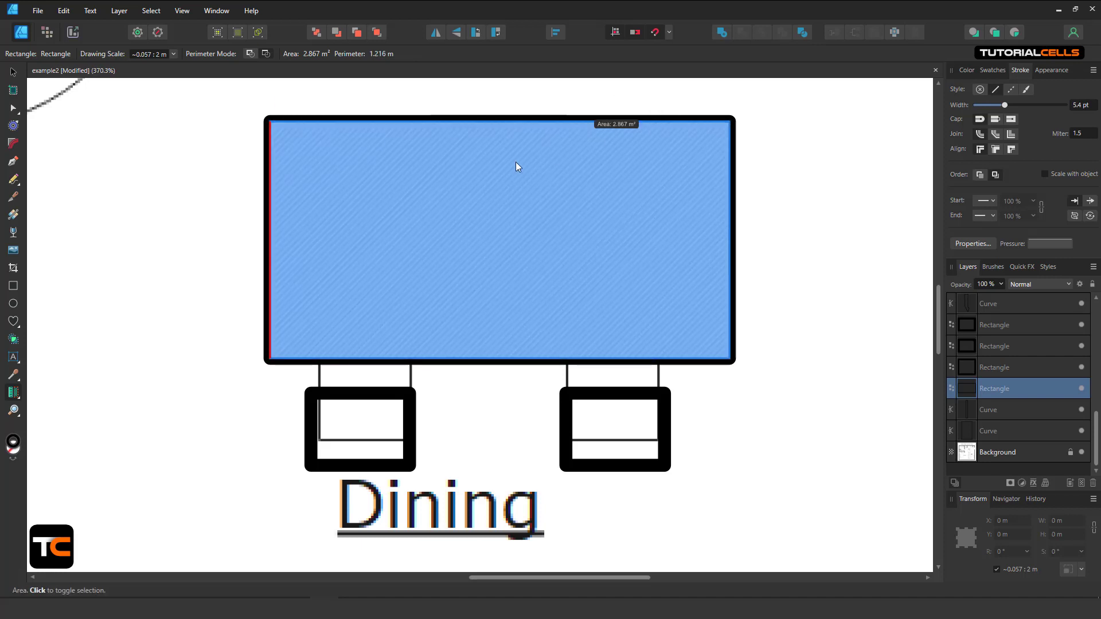
click(269, 196)
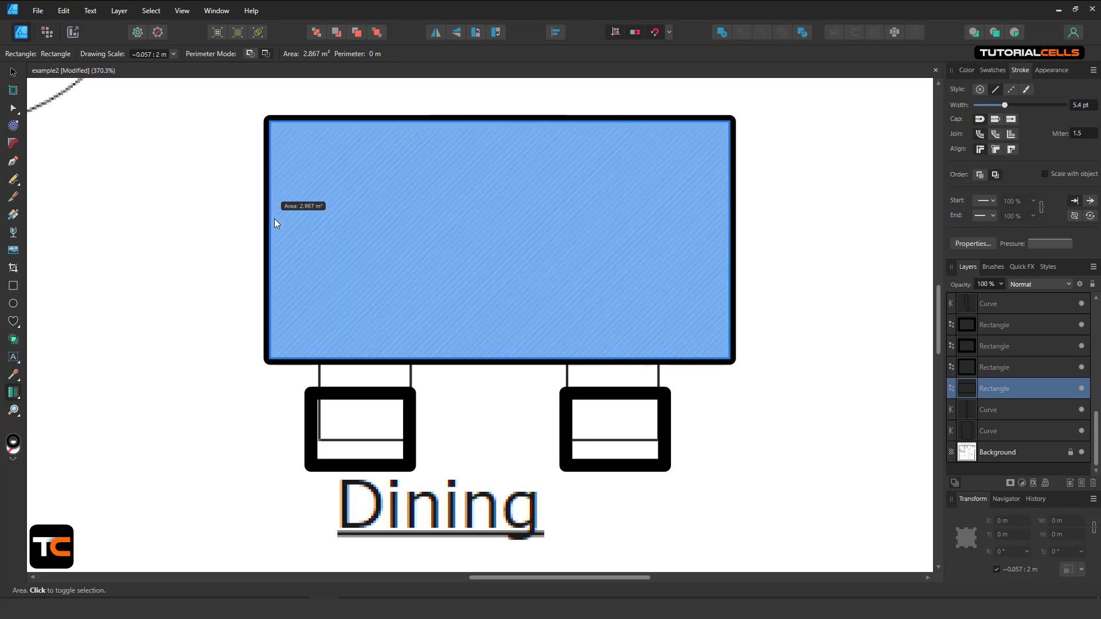
Switch from the Area Tool back to the Measure Tool for the floor plan.
scroll(398, 252, down, 10)
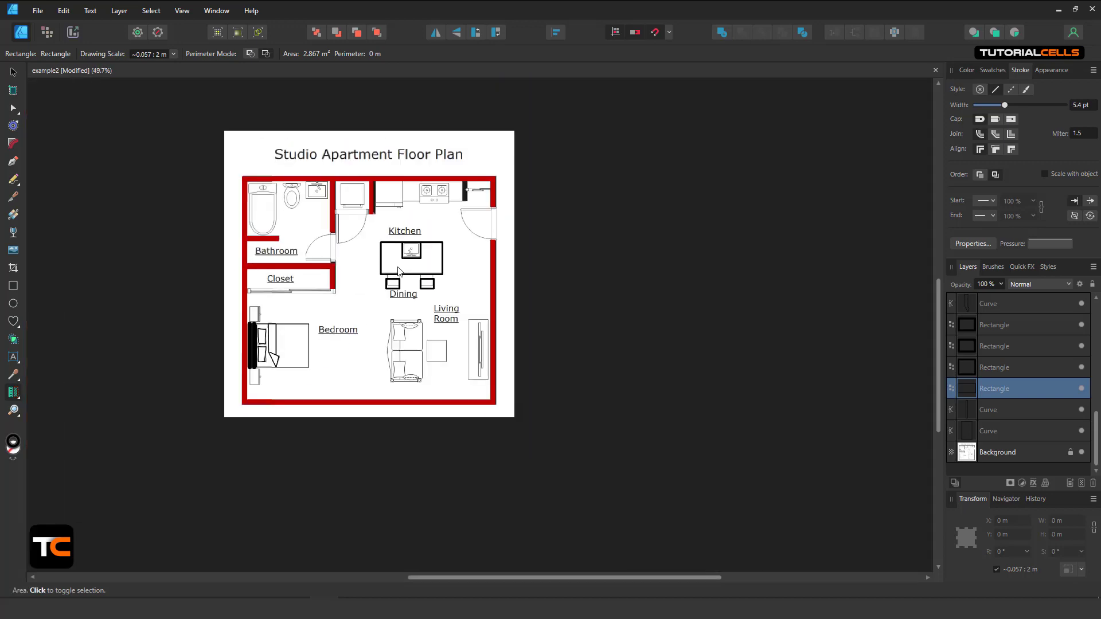
scroll(396, 267, up, 4)
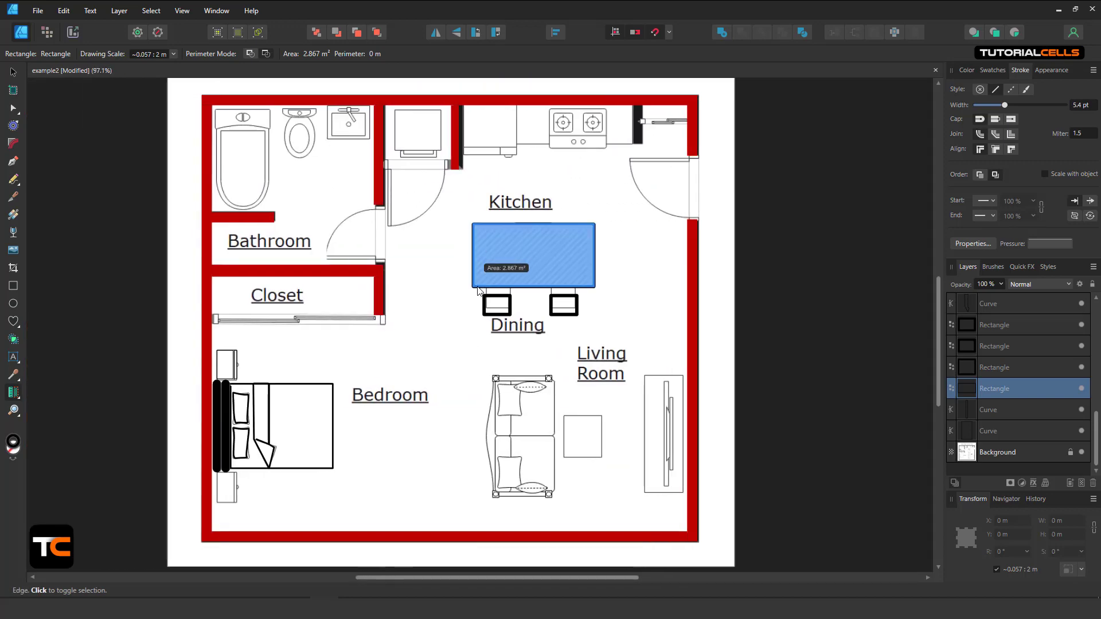
click(13, 392)
click(44, 394)
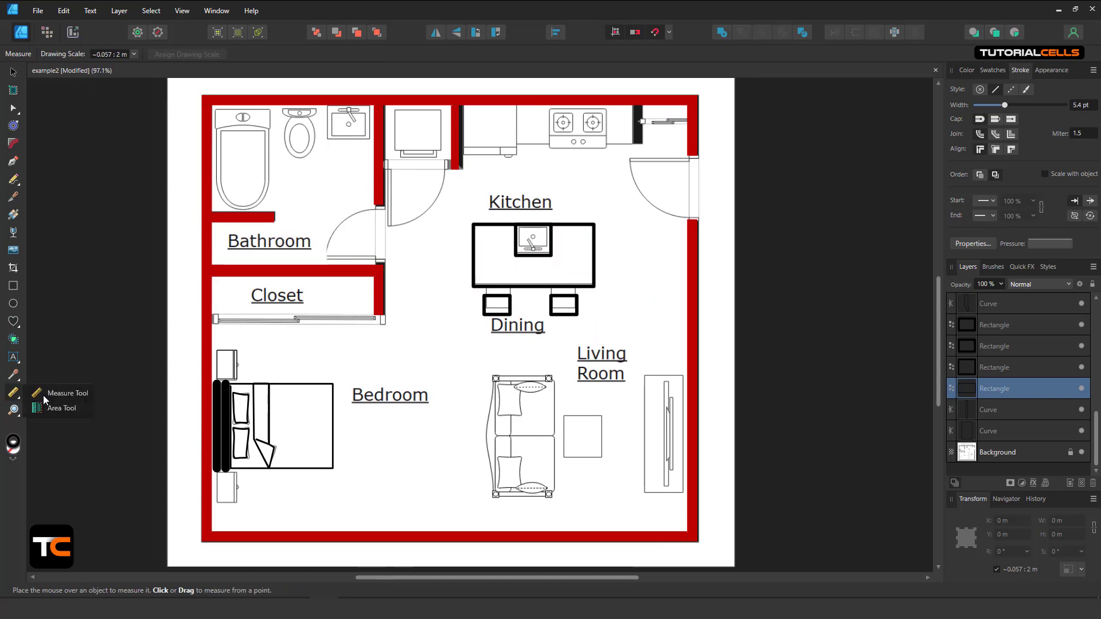